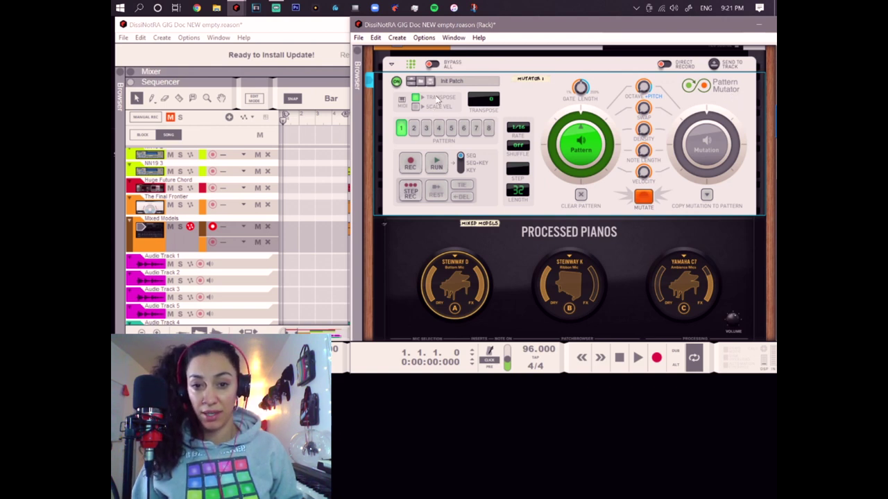
Step: Select the Pattern Mutator and copy its current mutation into Pattern 1 with Copy Mutation to Pattern
left_click(437, 101)
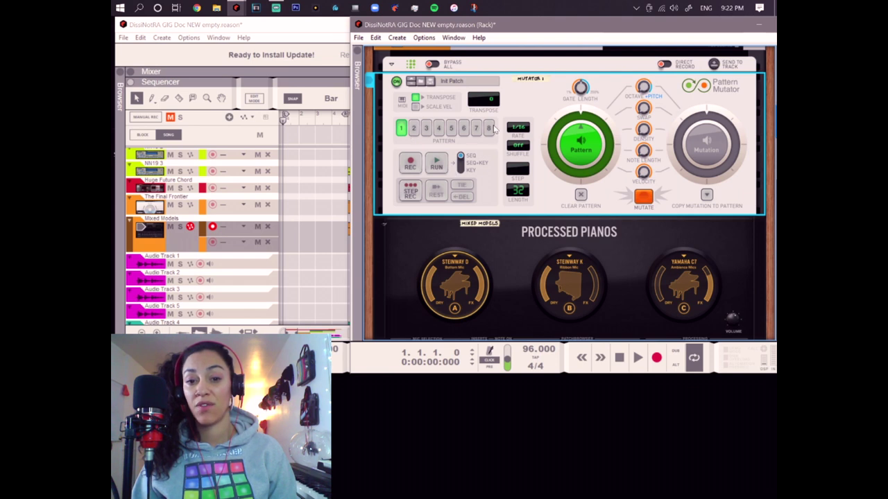
left_click(707, 196)
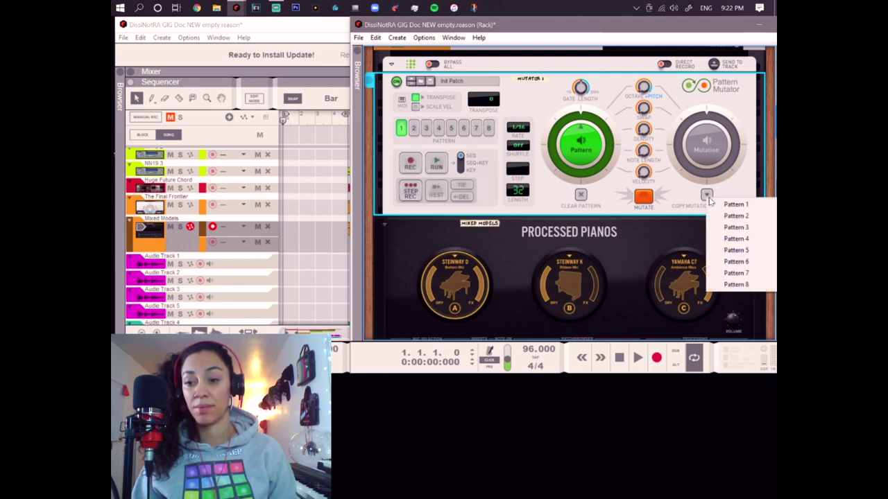
left_click(709, 202)
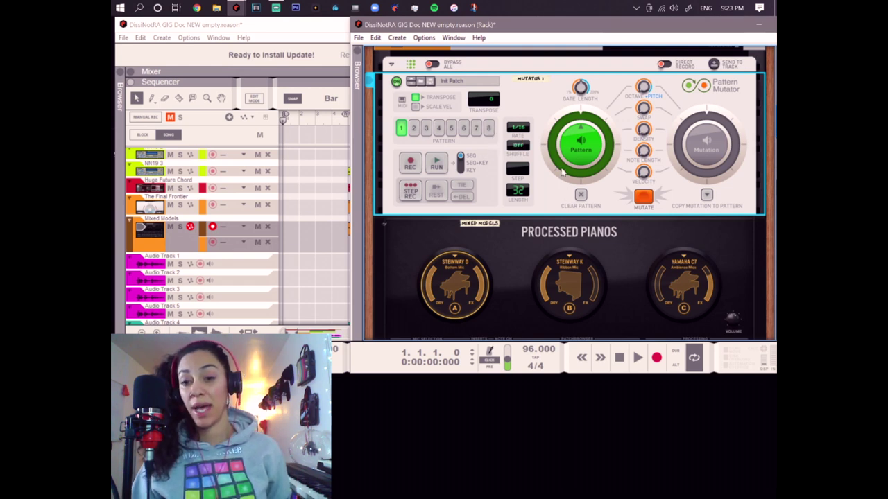
Step: Run the Pattern Mutator, play the song, and arm pattern REC to record notes live, then audition the result
left_click(437, 165)
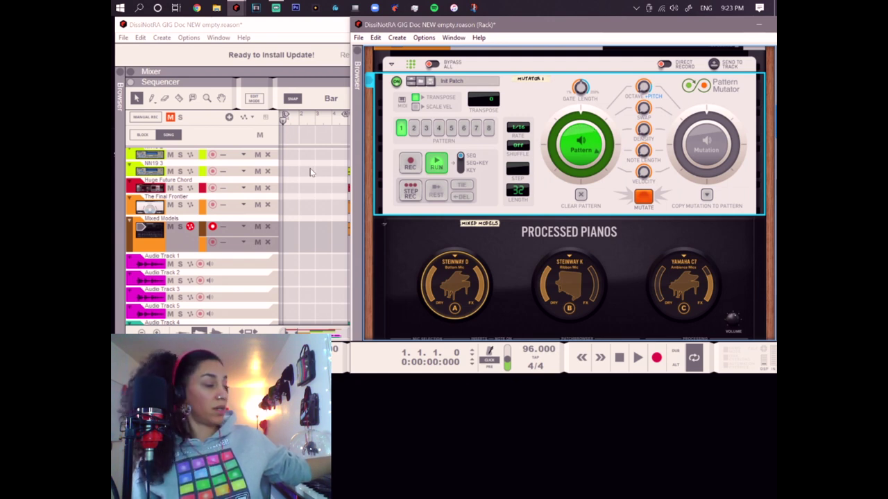
key("space")
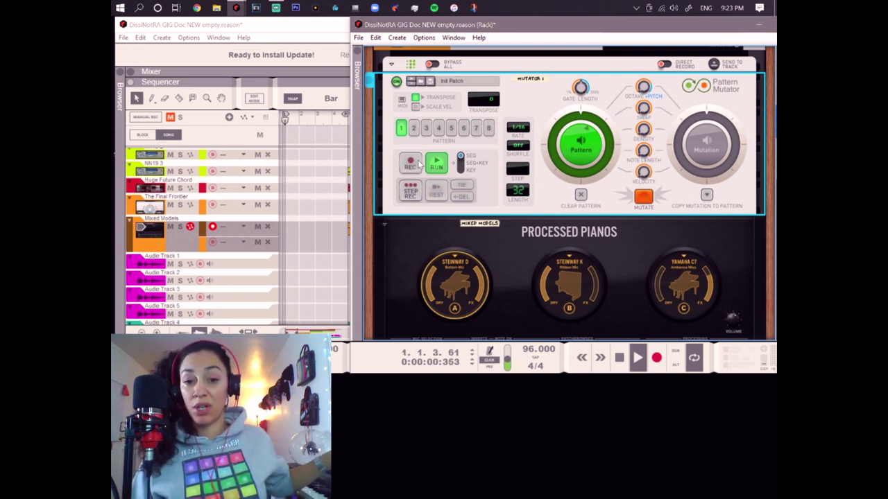
left_click(414, 163)
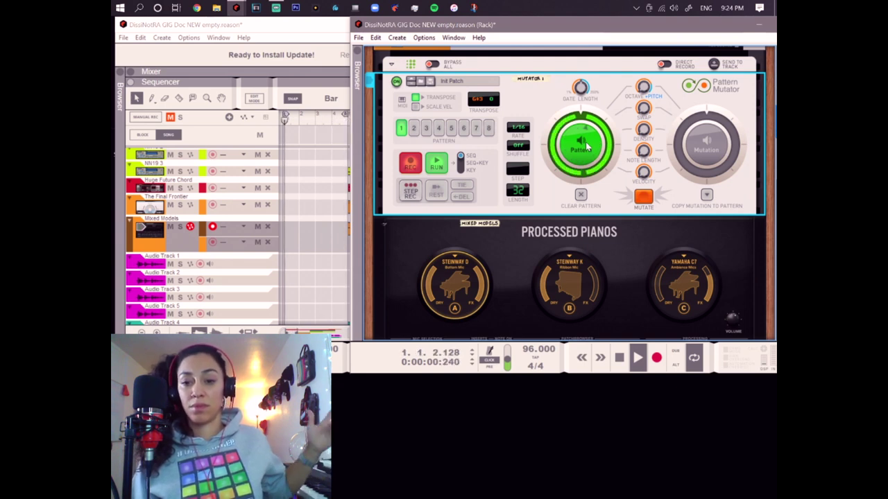
key("space")
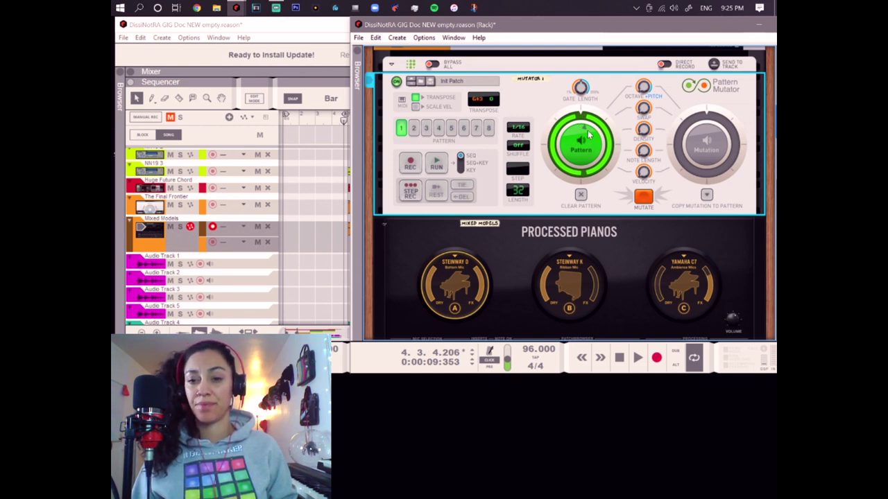
left_click(585, 119)
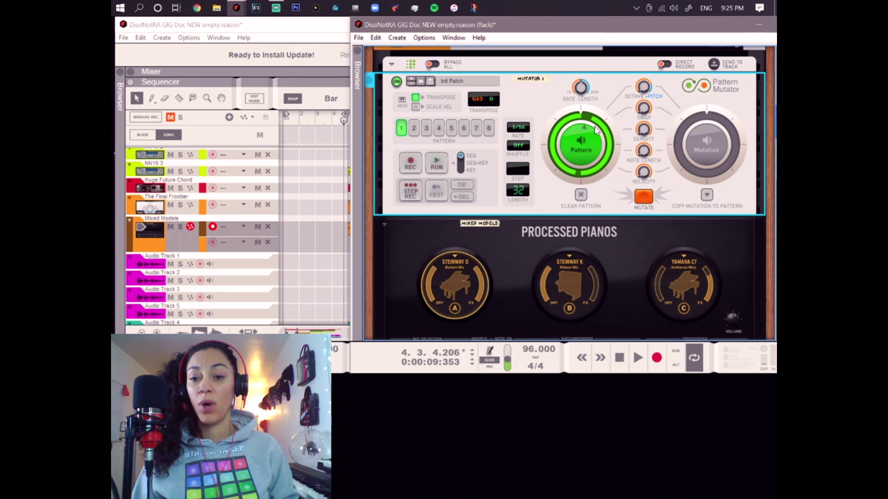
Step: Clear the recorded pattern and enable STEP REC to enter an eight-step pattern note by note
left_click(581, 195)
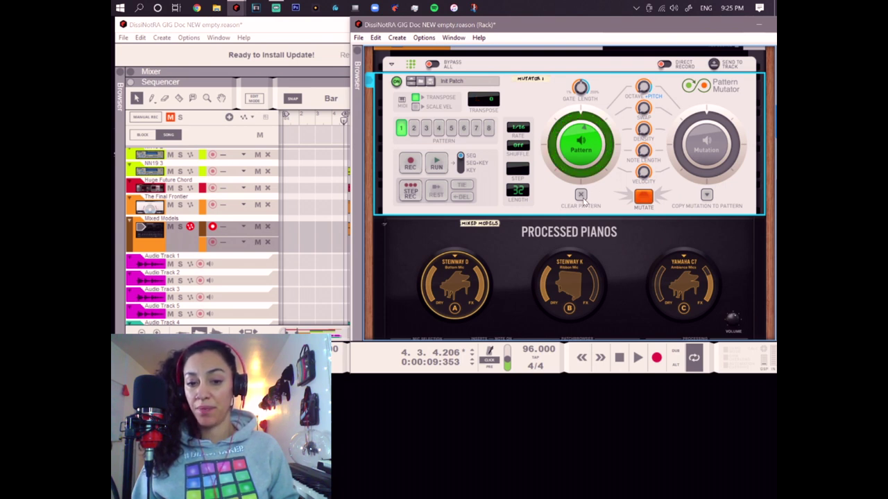
left_click(412, 192)
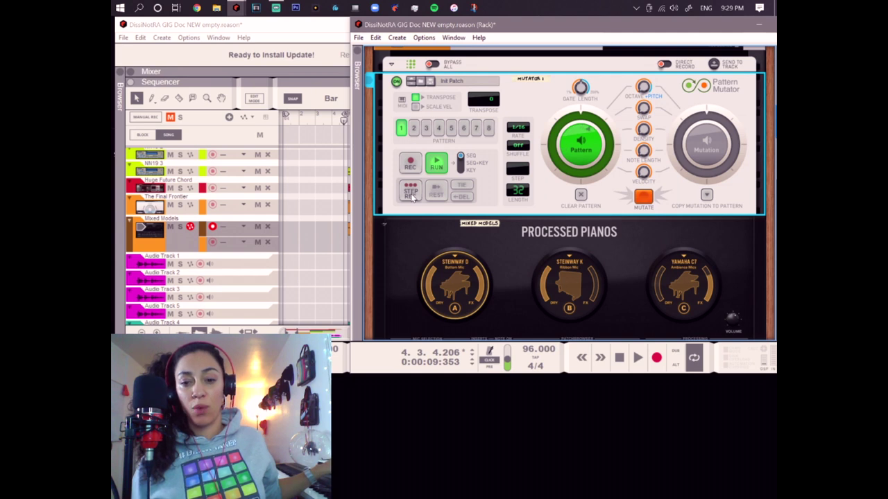
left_click(411, 191)
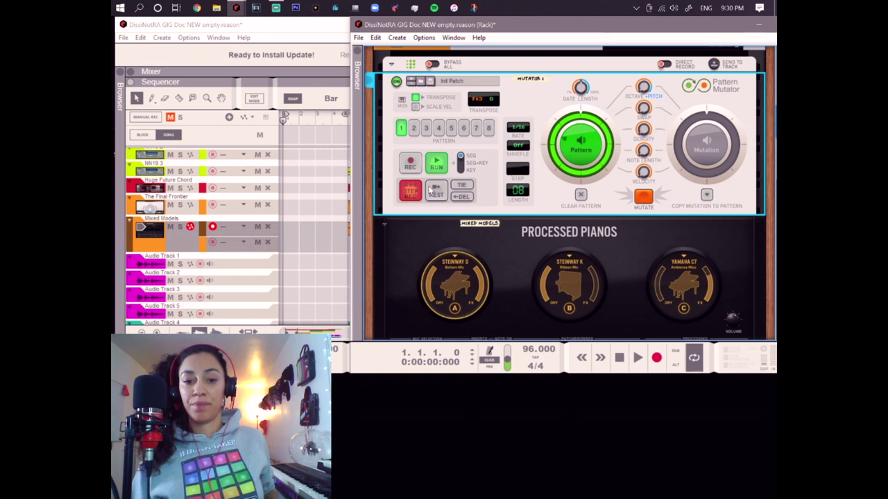
Step: Re-enable STEP REC and add seven REST steps to lengthen the pattern
left_click(419, 190)
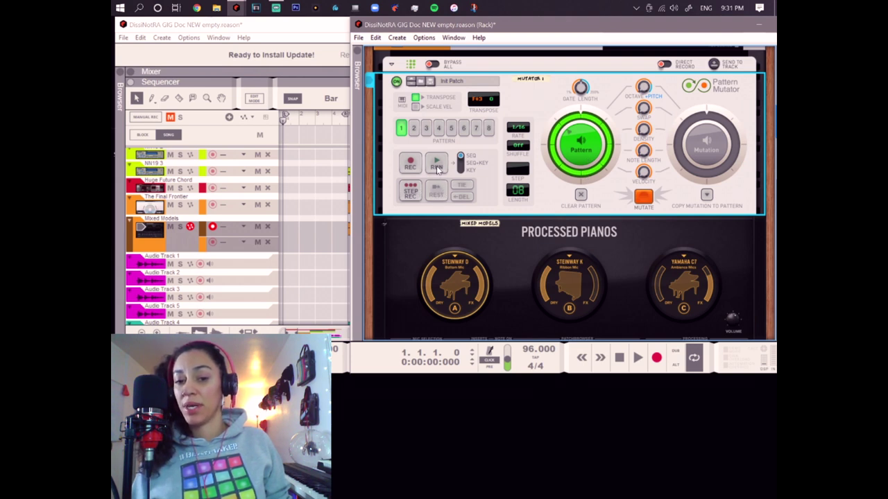
left_click(415, 193)
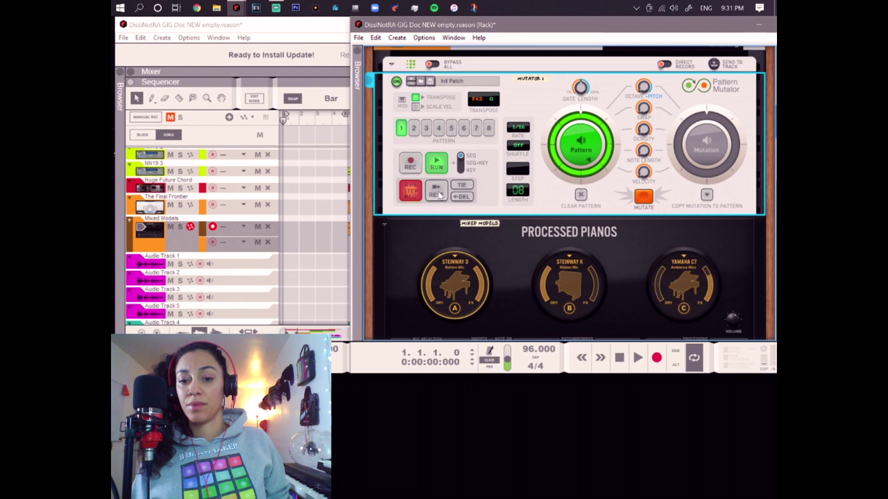
left_click(437, 193)
left_click(437, 193)
left_click(437, 193)
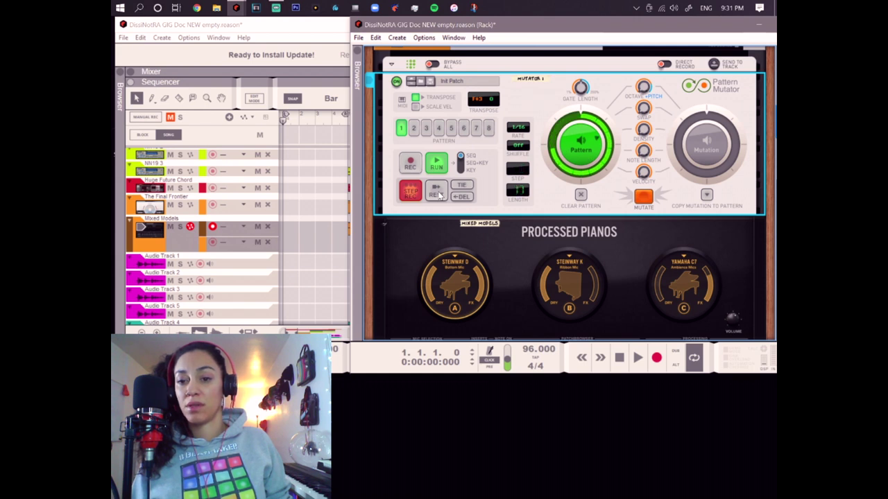
left_click(437, 193)
left_click(436, 193)
left_click(437, 193)
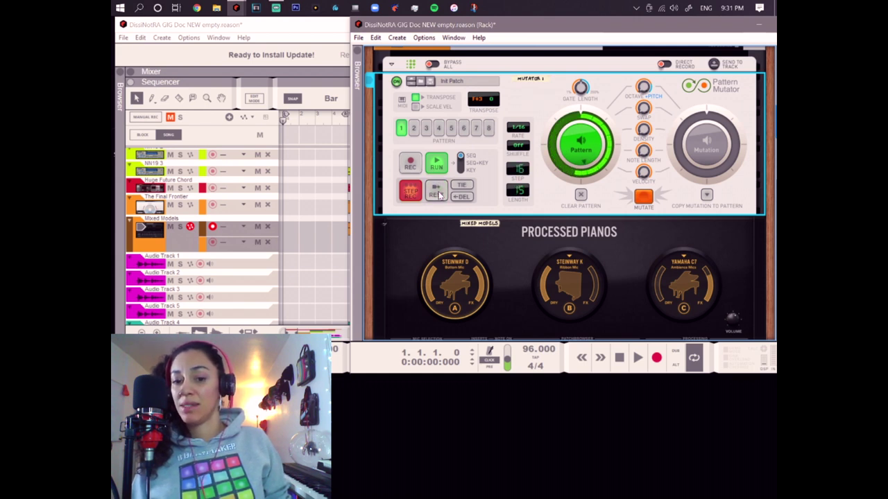
left_click(437, 194)
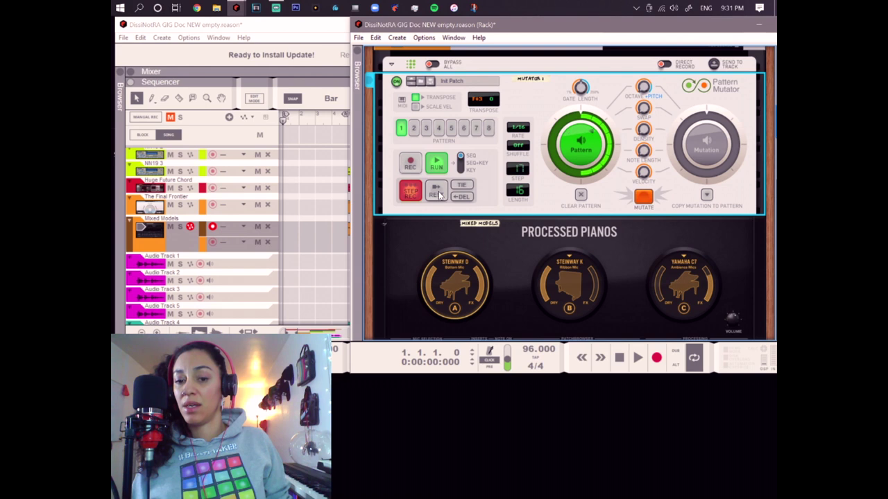
Step: Remove six steps with +DEL to shorten the pattern again
left_click(463, 198)
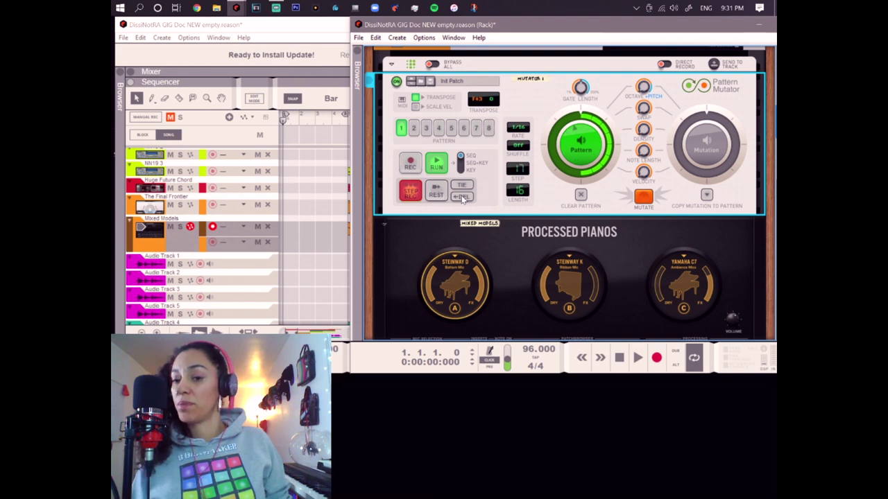
left_click(462, 198)
left_click(462, 197)
left_click(463, 198)
left_click(463, 197)
left_click(463, 198)
left_click(463, 198)
left_click(463, 198)
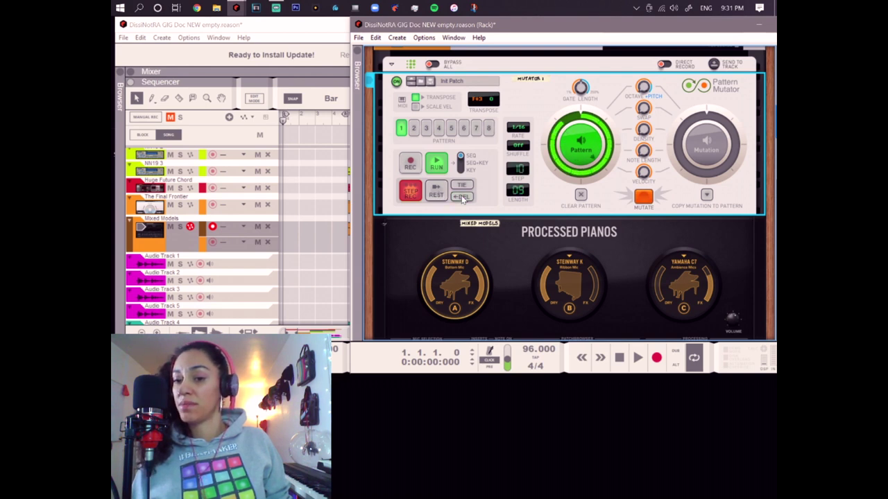
left_click(463, 198)
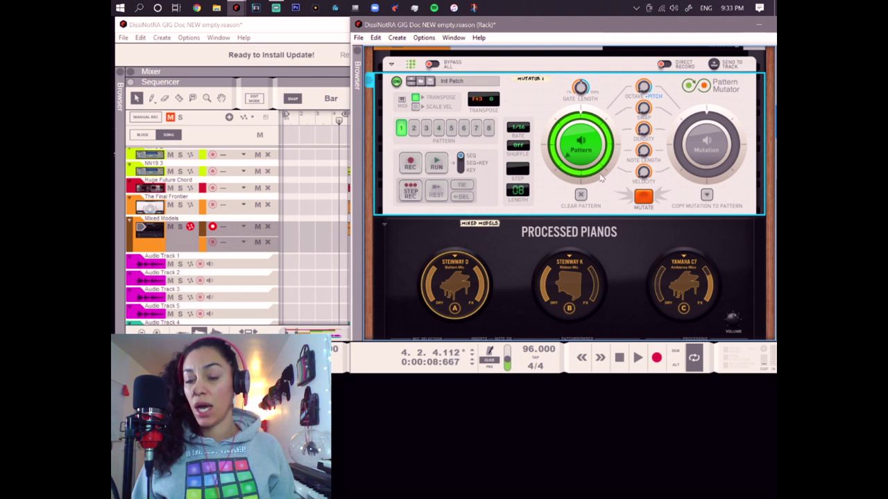
Step: Switch to the mutation and audition three MUTATE variations, toggling RUN between each
left_click(648, 198)
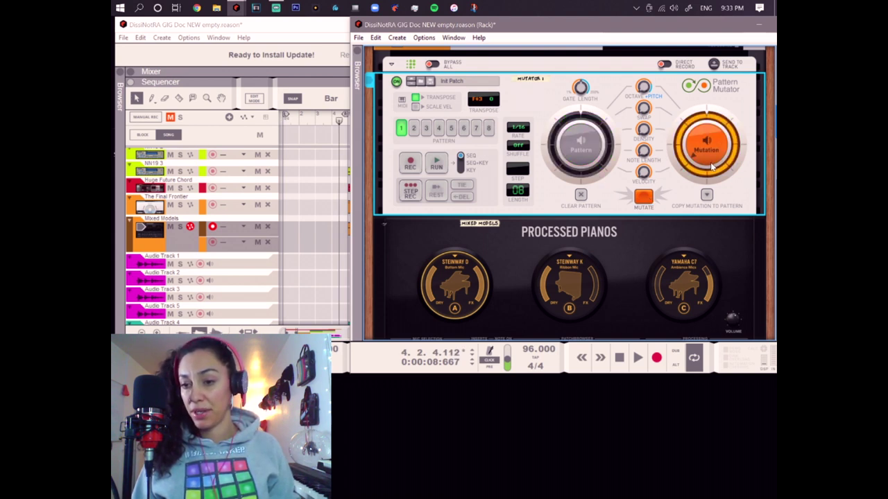
left_click(437, 165)
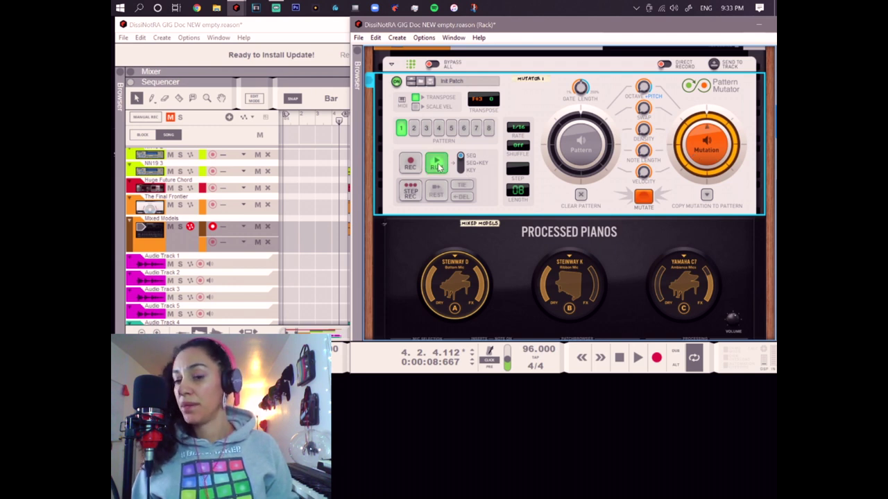
left_click(437, 165)
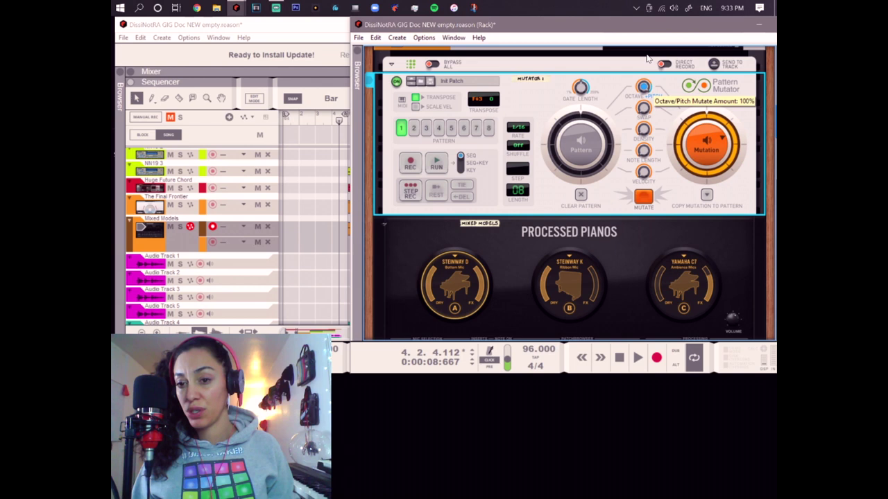
left_click(645, 198)
left_click(437, 164)
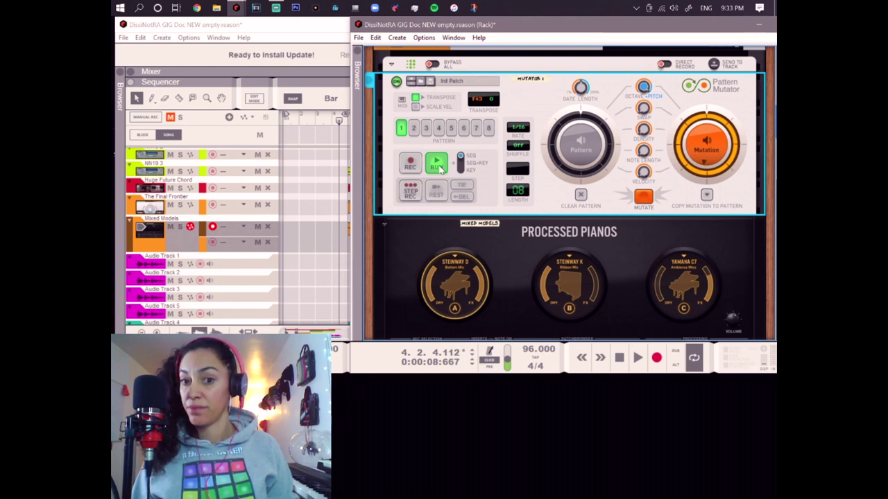
left_click(437, 165)
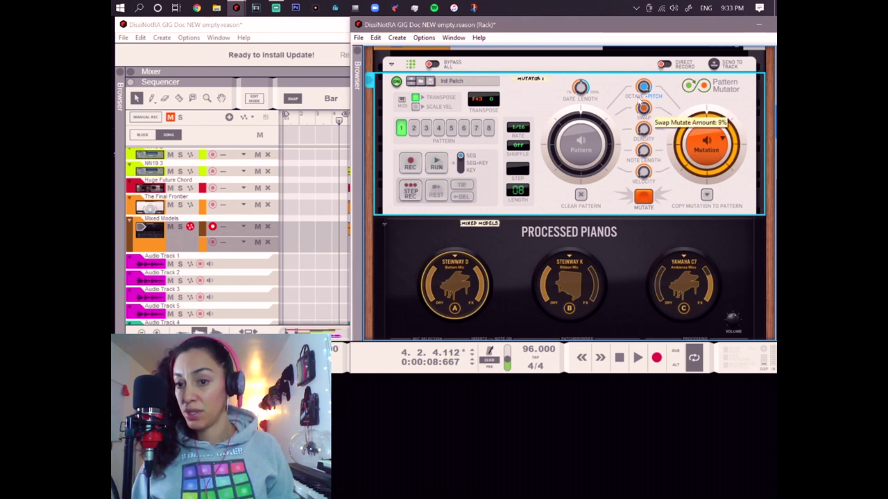
left_click(644, 198)
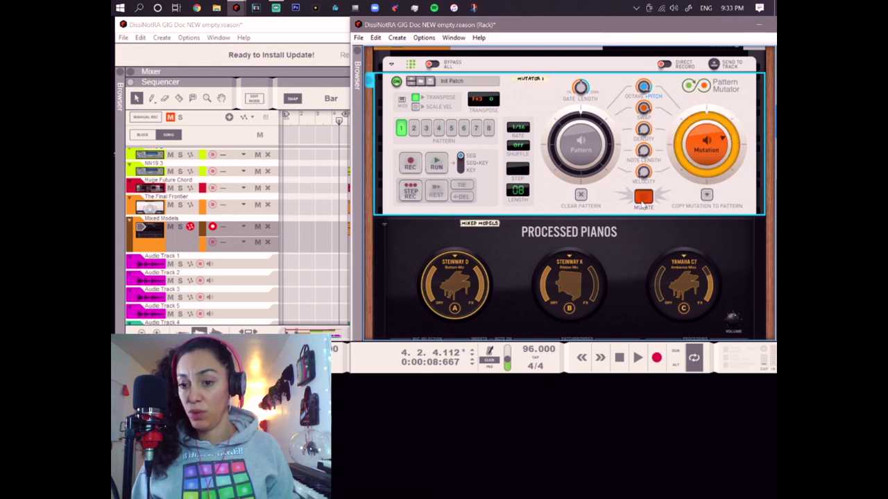
left_click(436, 164)
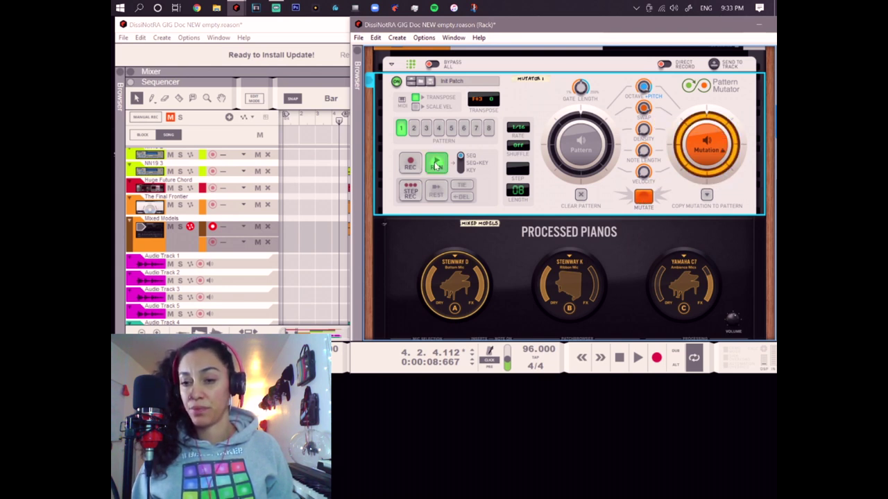
Step: Raise the density mutation amount and audition several new mutations with RUN on
left_click(436, 164)
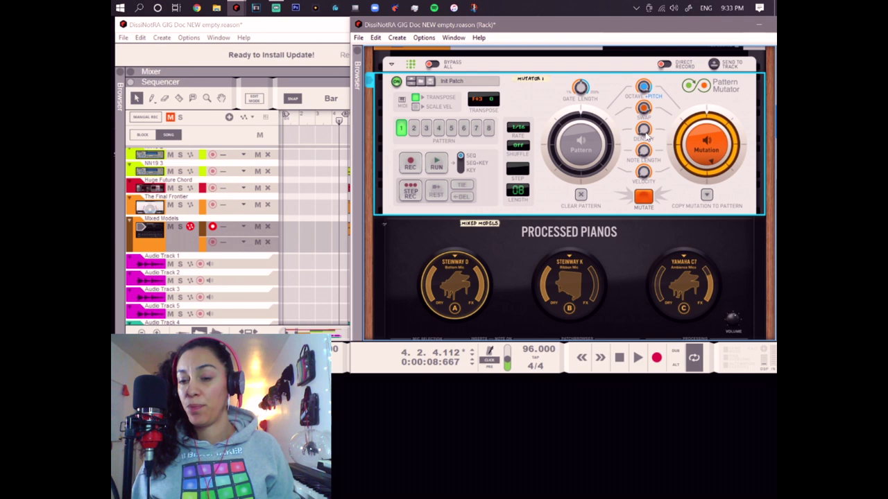
left_click_drag(645, 136, 644, 88)
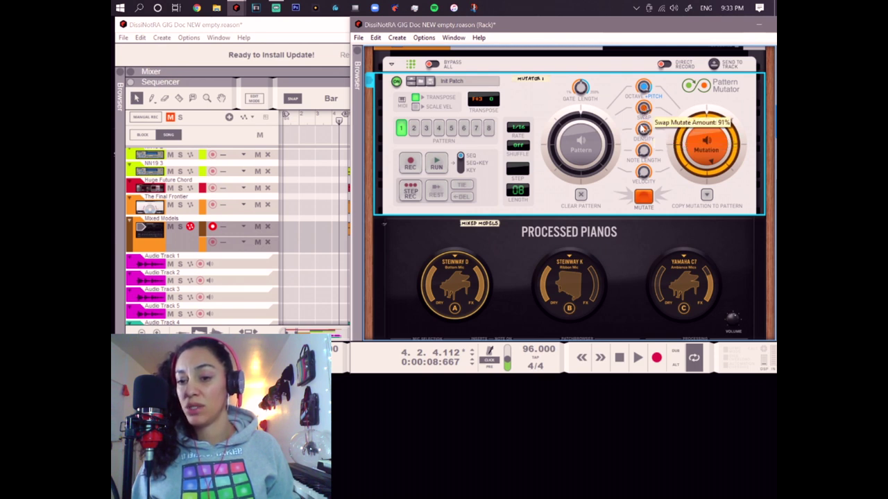
left_click(639, 203)
left_click(437, 167)
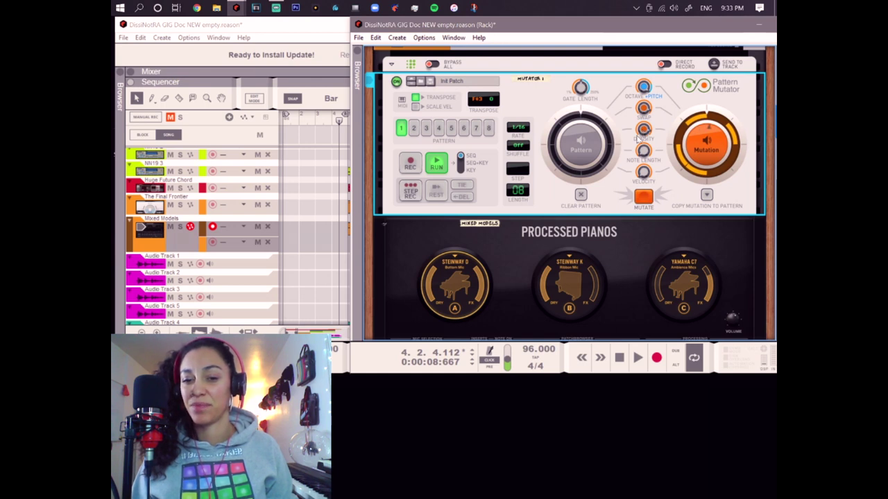
left_click(644, 200)
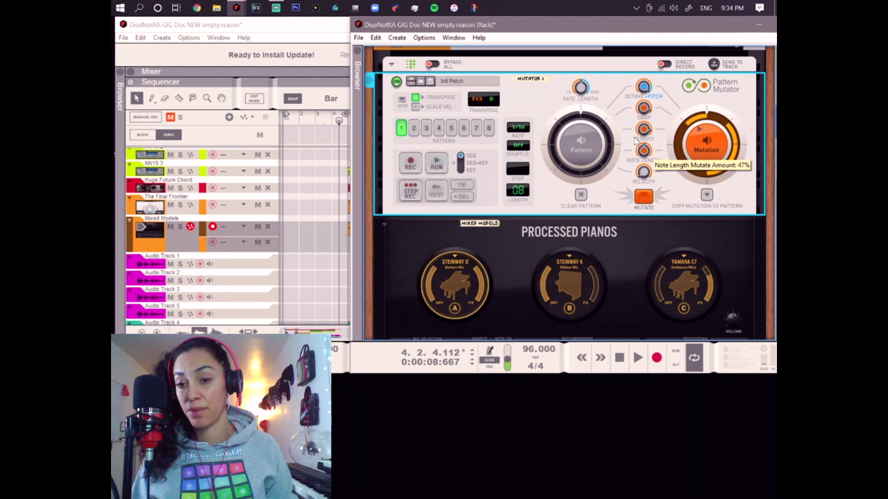
left_click(650, 200)
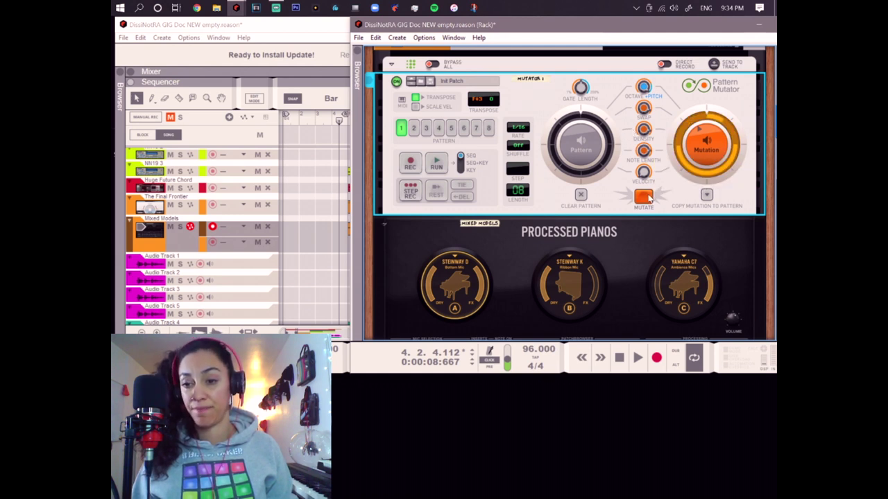
left_click(437, 165)
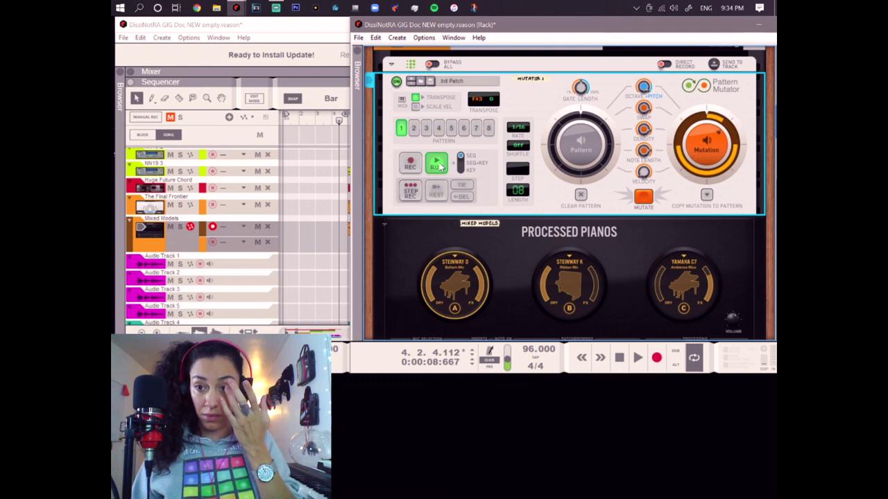
Step: Raise the velocity mutation amount to 97% and generate fresh mutations while running
left_click(437, 165)
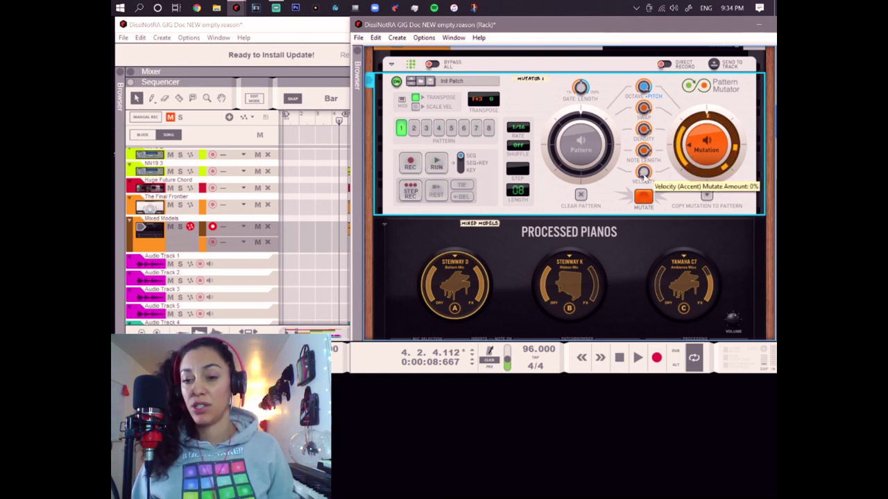
left_click_drag(643, 179, 631, 146)
left_click(437, 165)
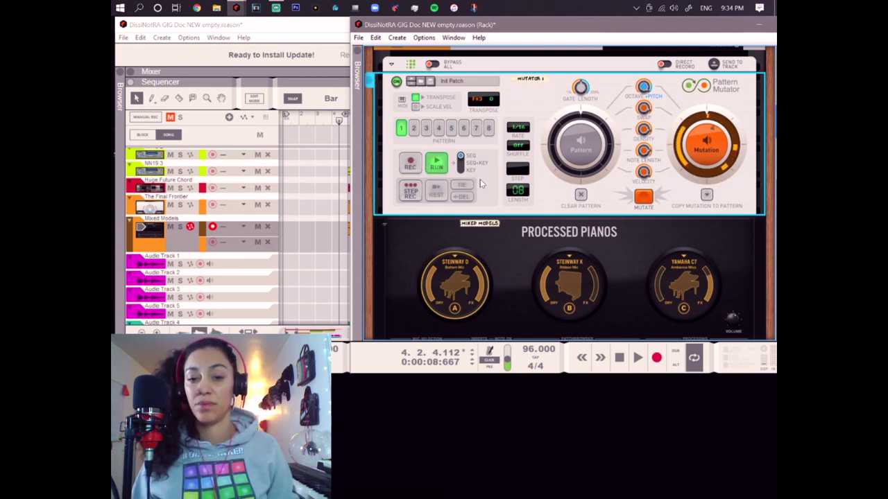
left_click(644, 197)
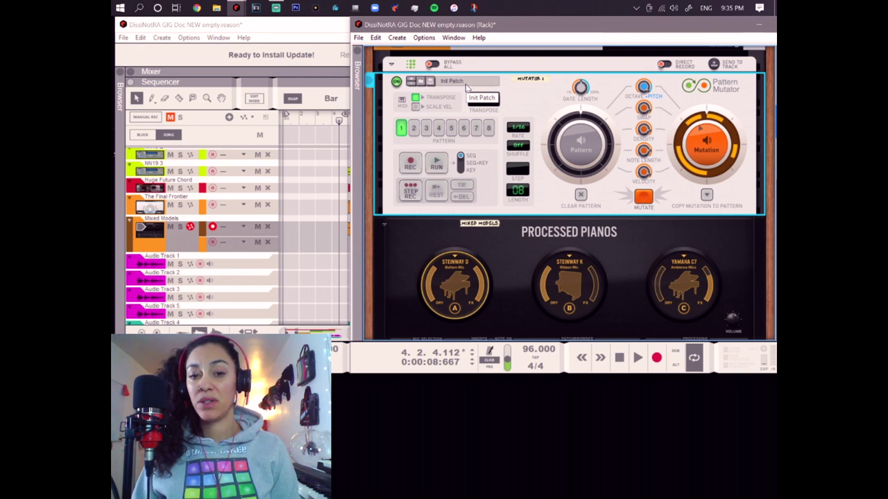
Step: Load the Bass+Chords patch and audition two new mutations of it during playback
left_click(466, 87)
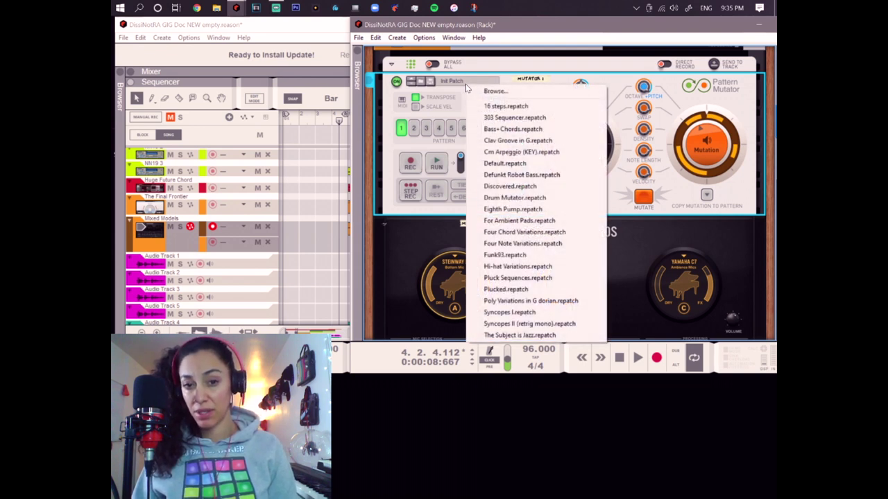
left_click(502, 132)
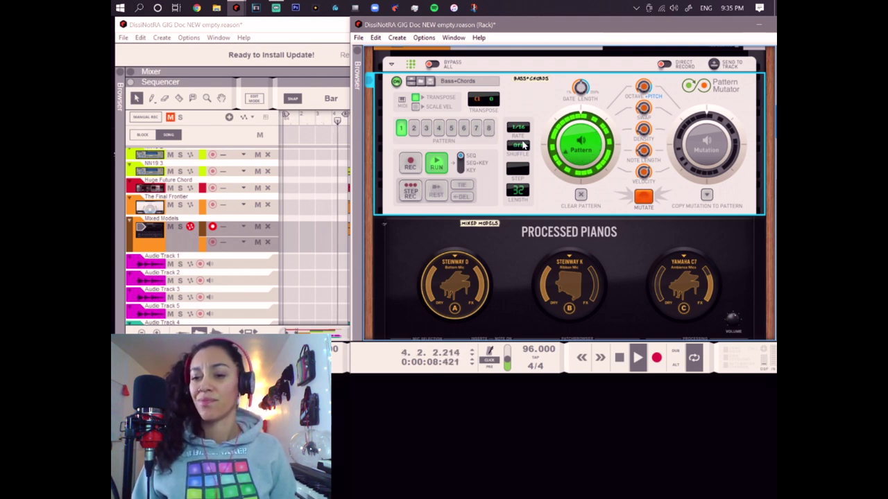
key("space")
left_click(644, 197)
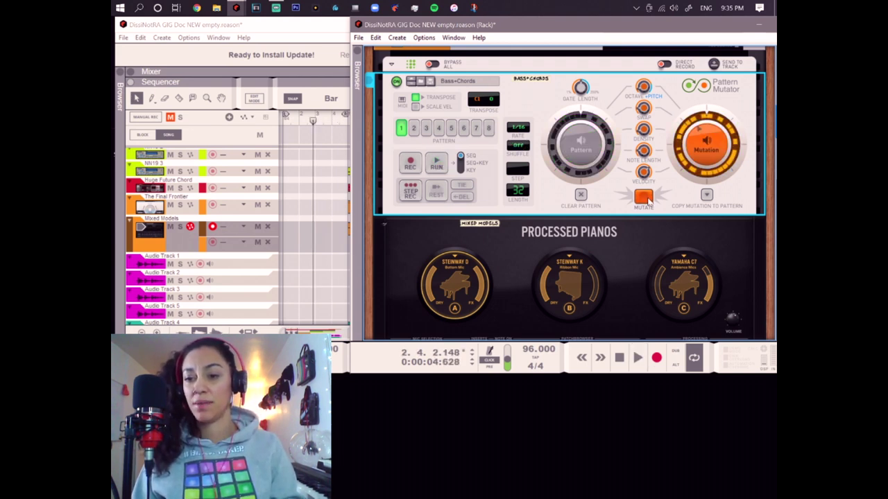
key("space")
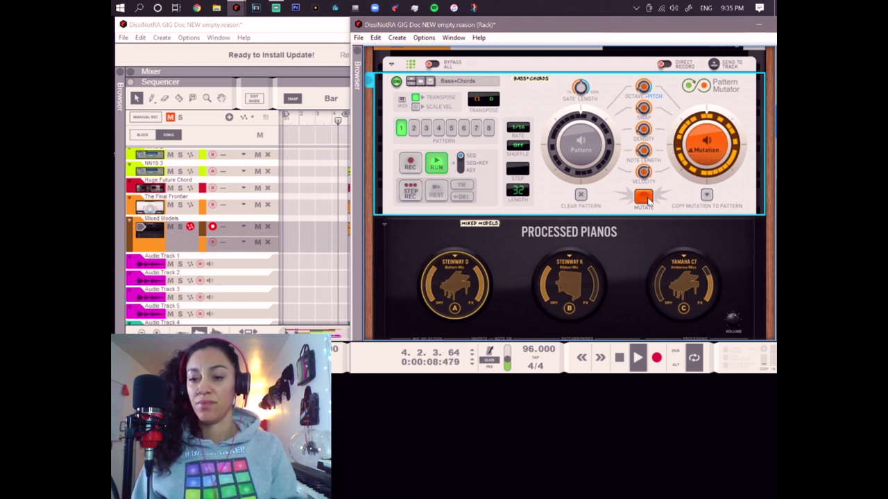
key("space")
left_click(643, 198)
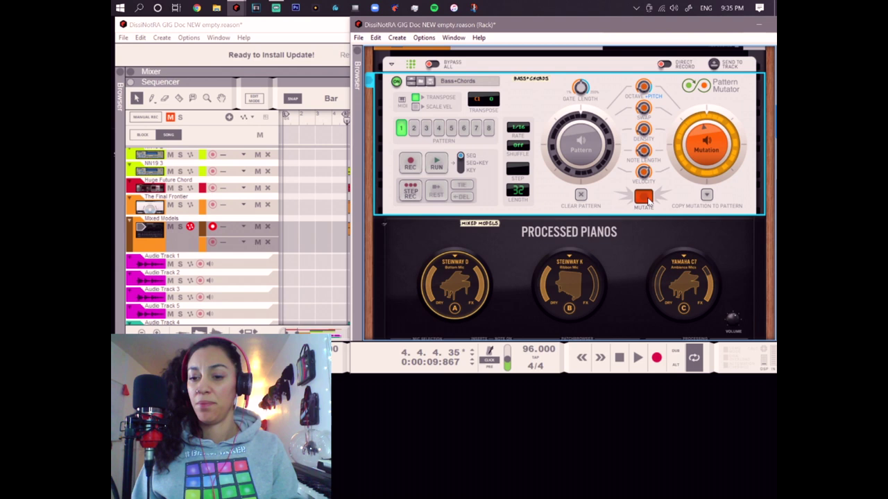
key("space")
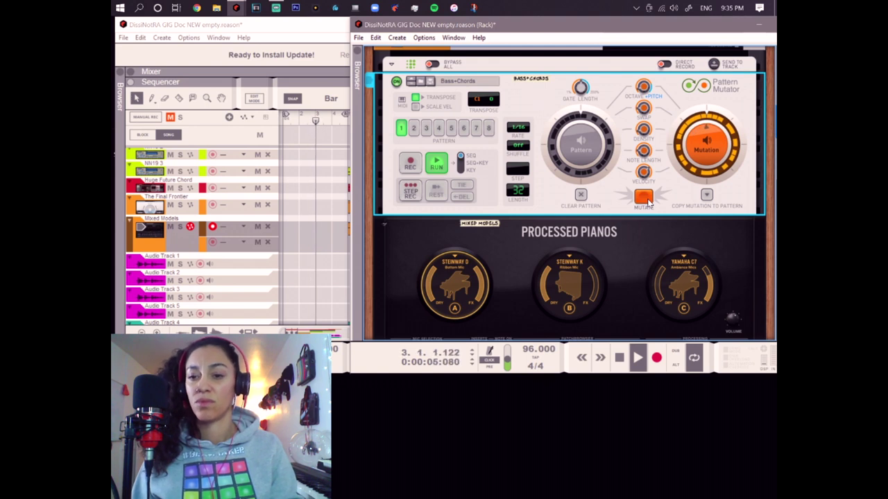
key("space")
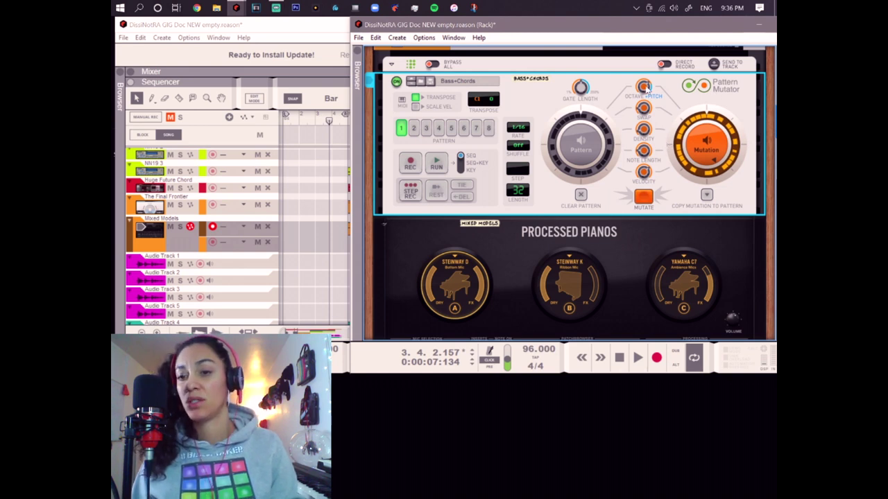
Step: Lower the octave/pitch mutation amount to 34% and audition a new mutation
mouse_move(643, 87)
left_click_drag(641, 102, 641, 103)
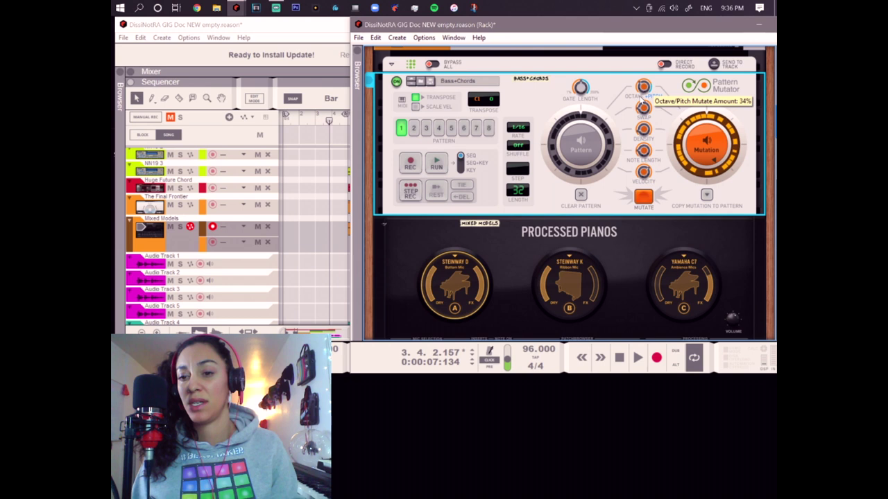
left_click(645, 200)
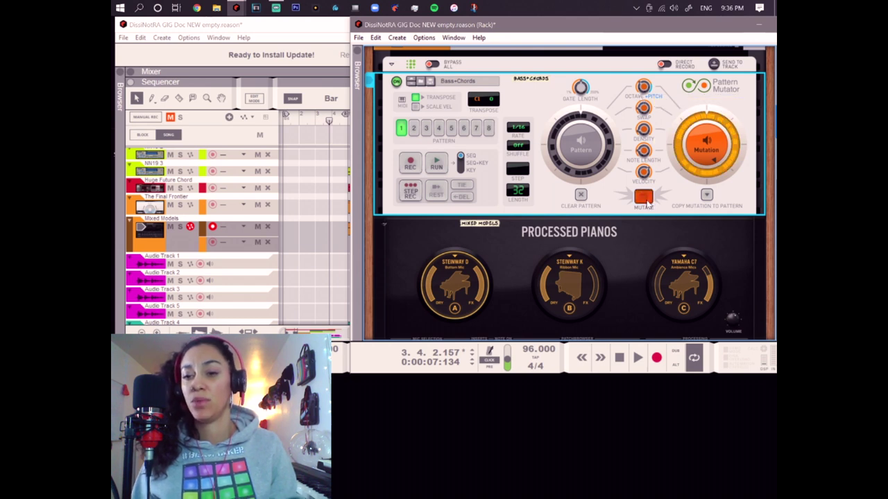
key("space")
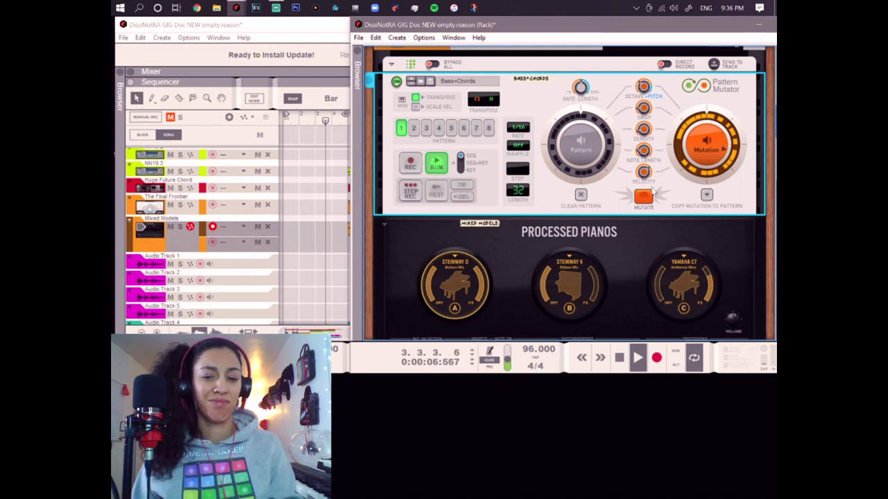
key("space")
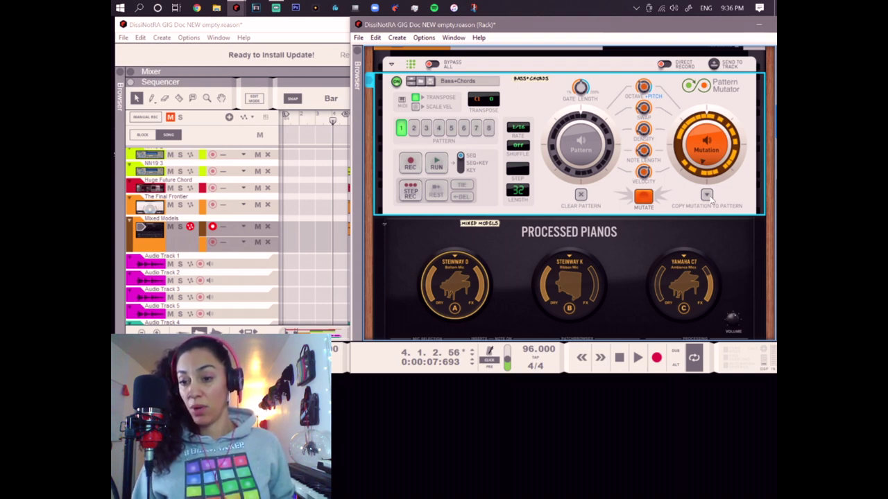
Step: Save the mutation to Pattern 1, switch to pattern 2, and generate two new mutations during playback
left_click(707, 195)
left_click(721, 203)
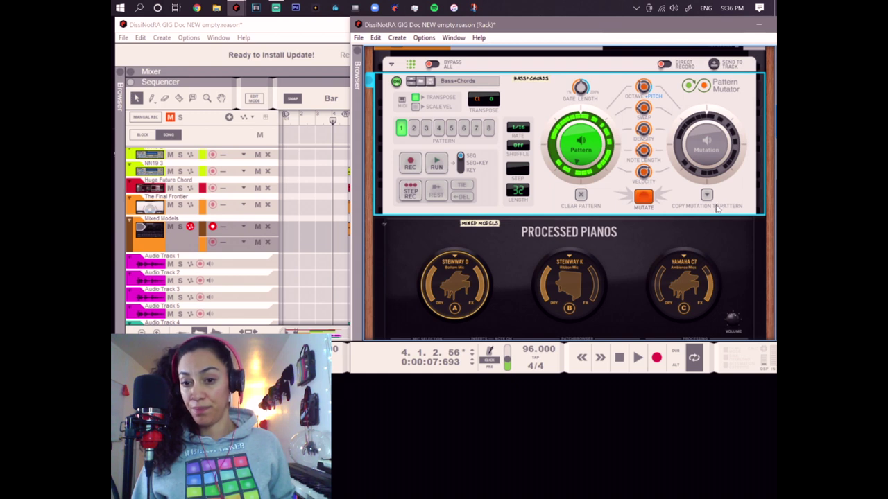
left_click(414, 128)
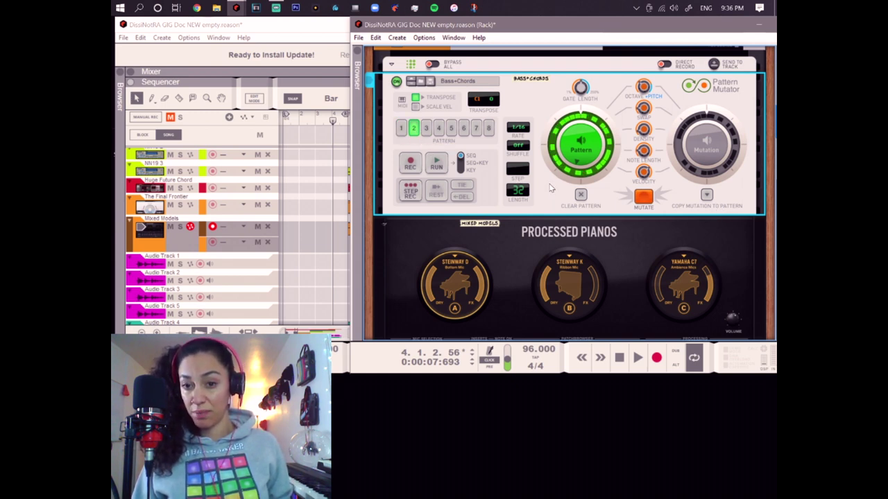
left_click(644, 199)
key("space")
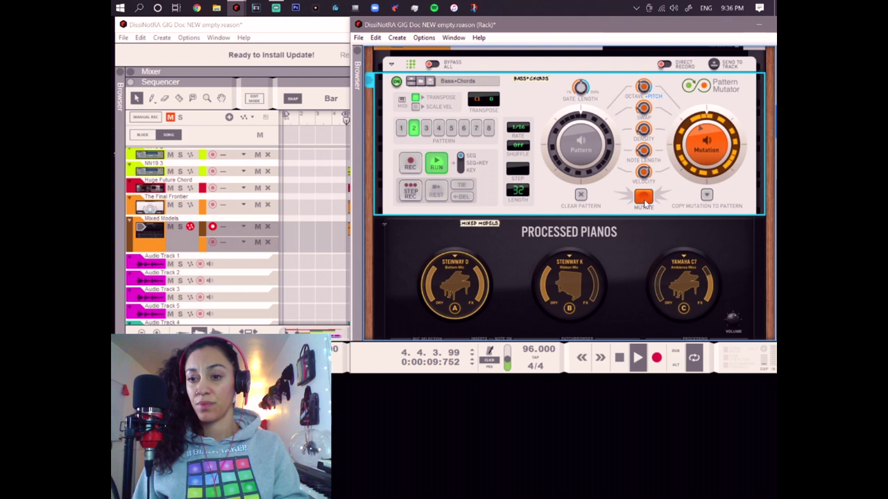
left_click(645, 199)
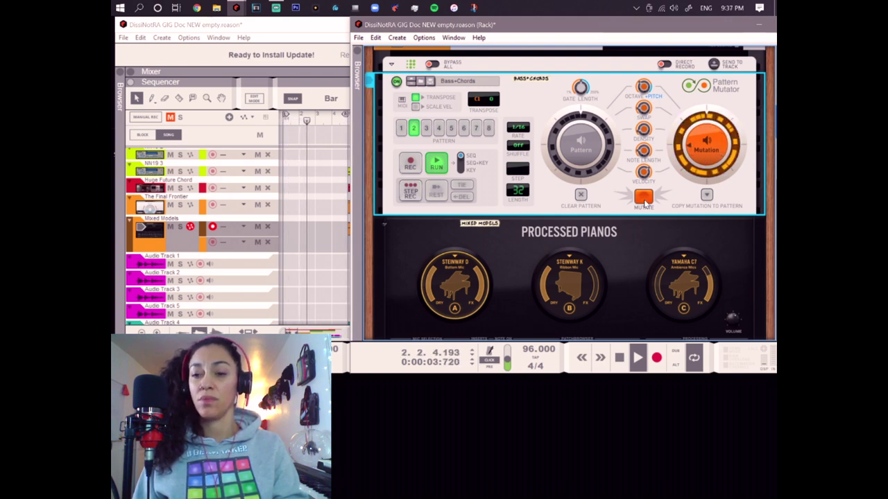
Step: Set the Pattern Mutator's step rate to 1/4 and audition the slower pattern
key("space")
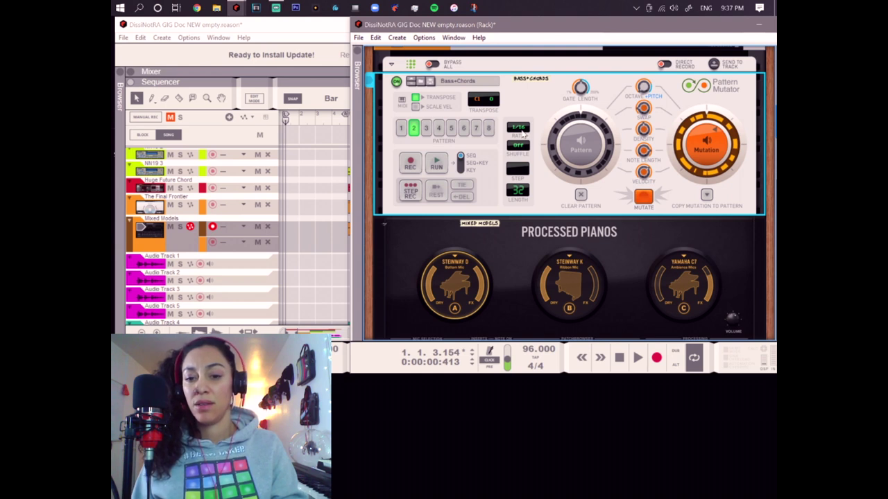
left_click(519, 129)
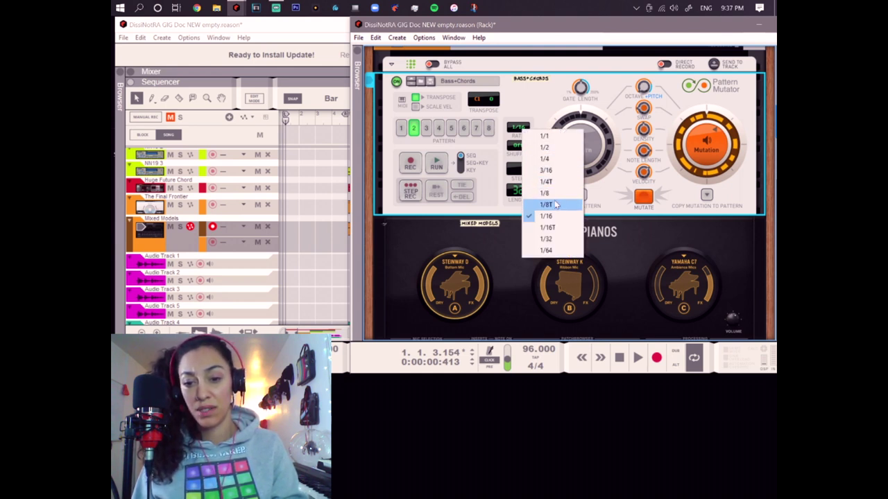
left_click(557, 161)
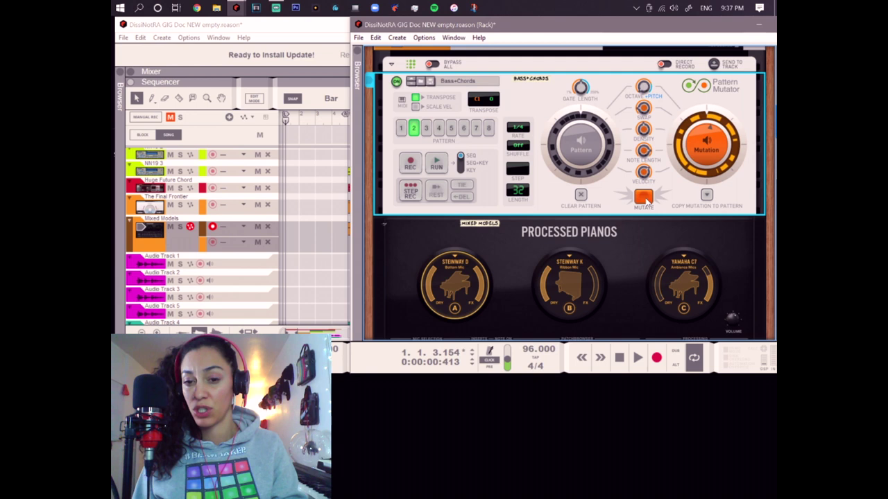
key("space")
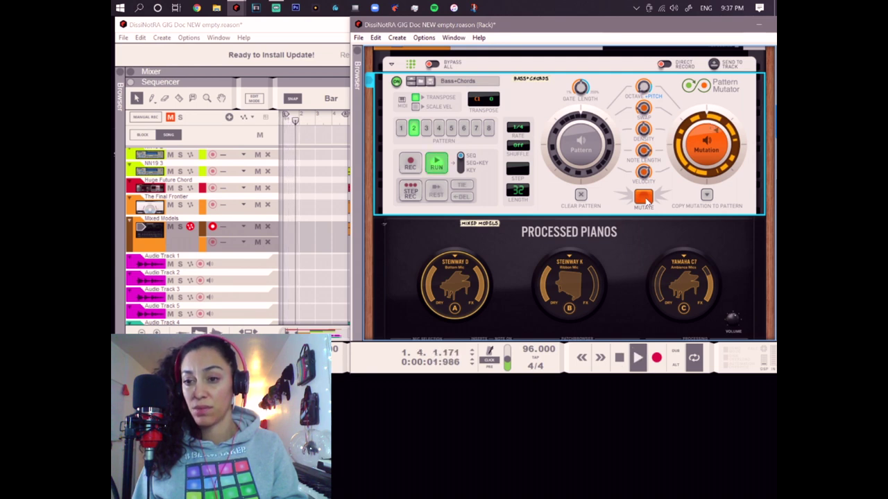
key("space")
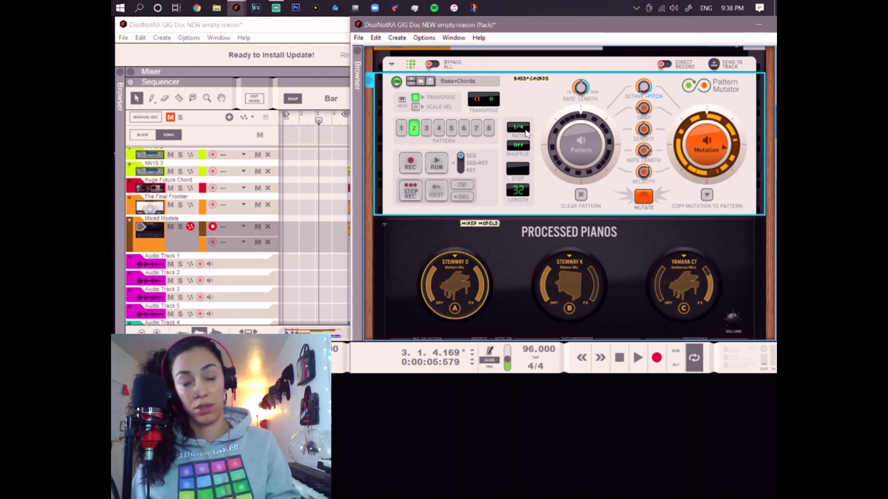
Step: Add about 74% shuffle, audition it, then set shuffle to OFF
left_click_drag(522, 152, 521, 104)
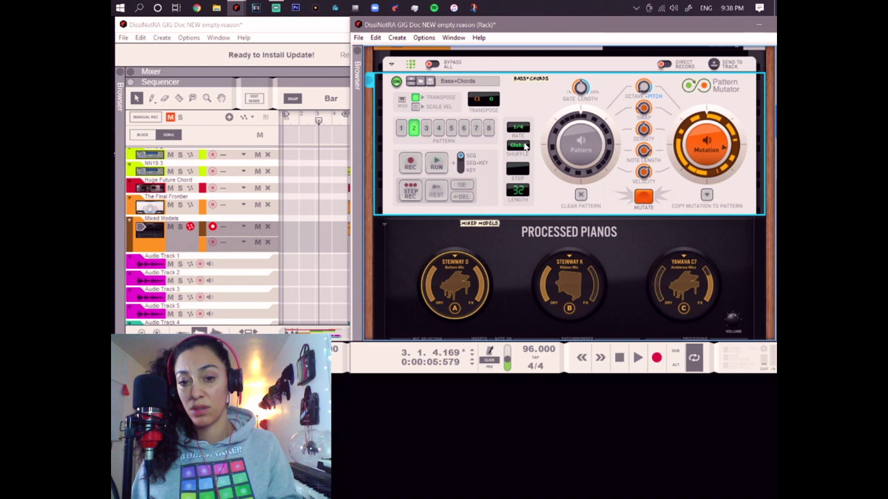
key("space")
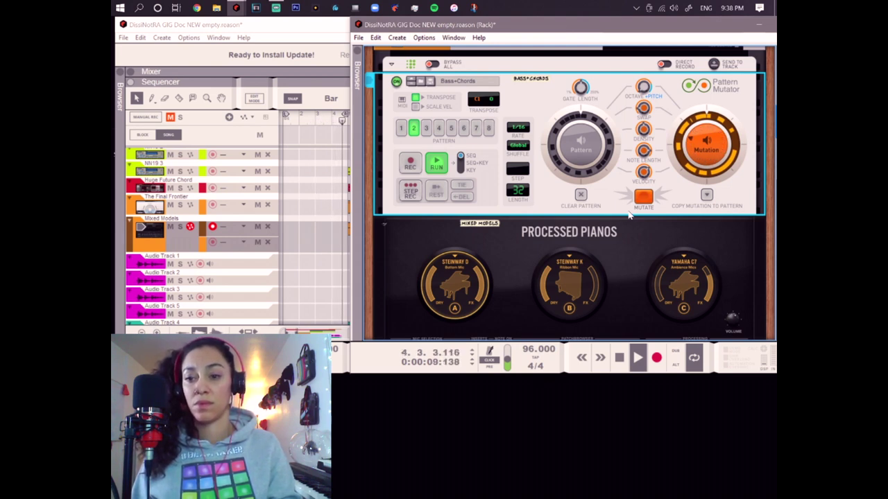
key("space")
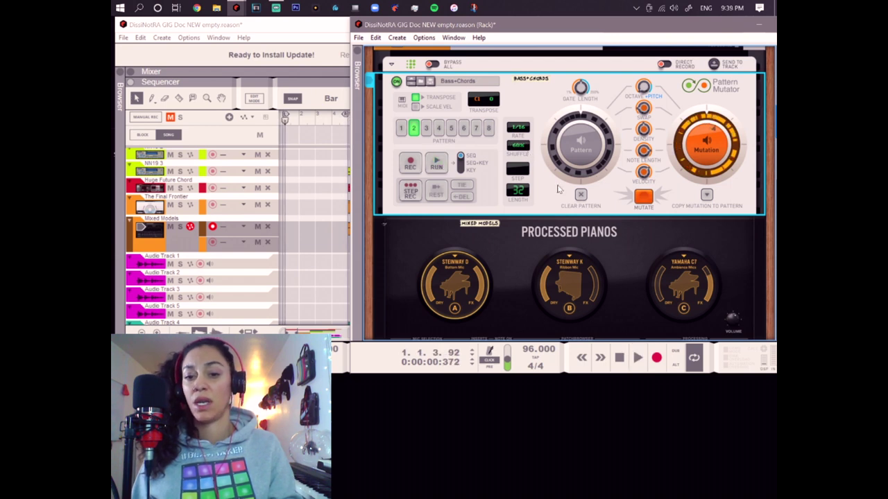
left_click(525, 155)
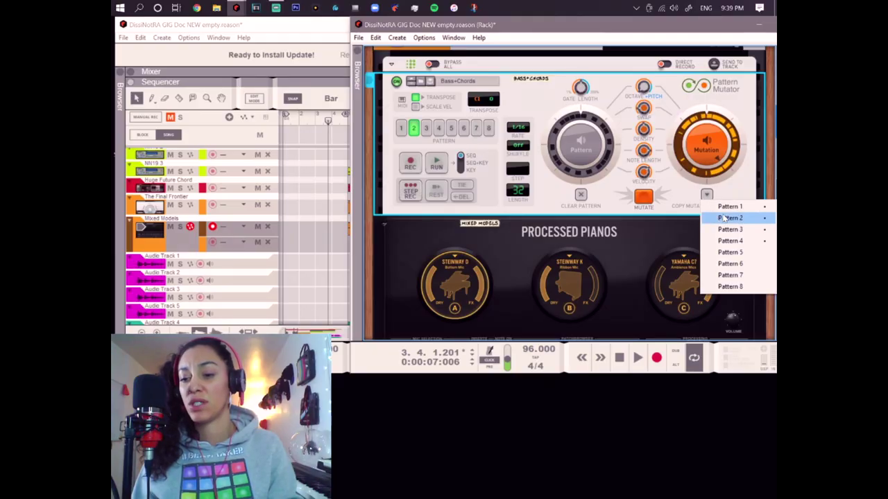
Step: Copy the mutation into Pattern 2, then compare patterns 1 and 2, ending on pattern 1
left_click(723, 219)
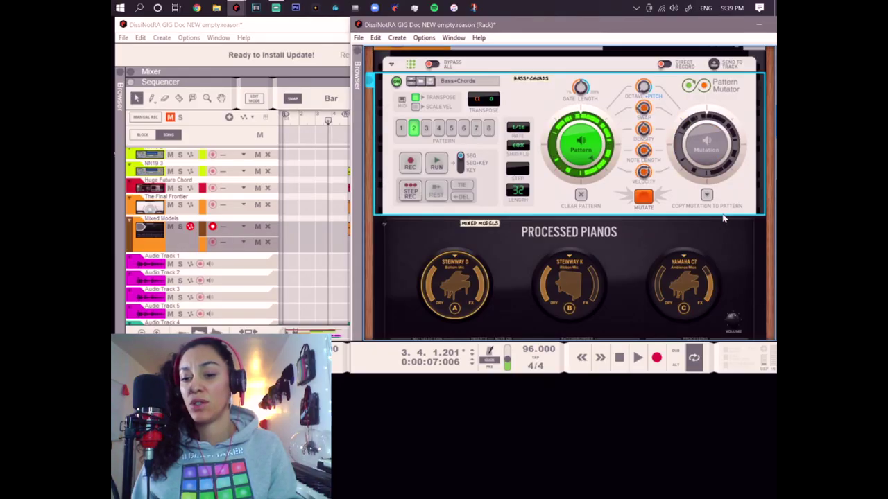
left_click(401, 129)
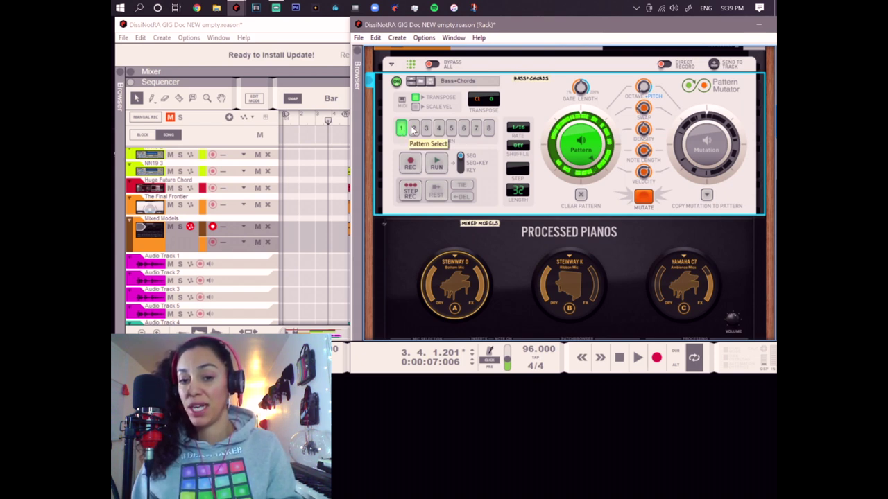
left_click(414, 129)
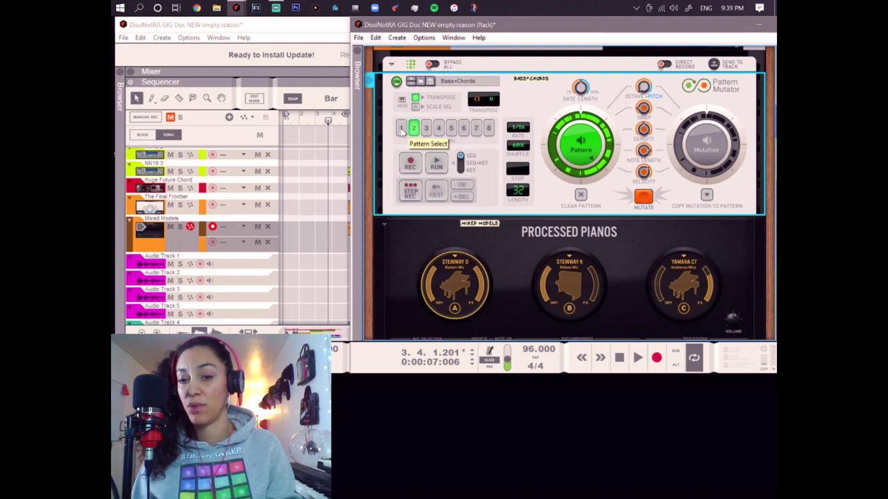
left_click(401, 129)
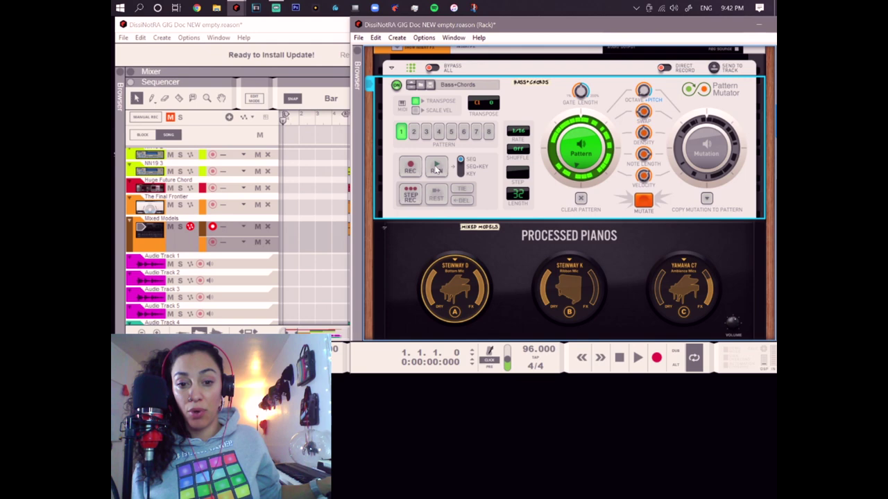
Step: Run the Pattern Mutator with the song playing, switching playback mode through SEQ+KEY to KEY
left_click(436, 170)
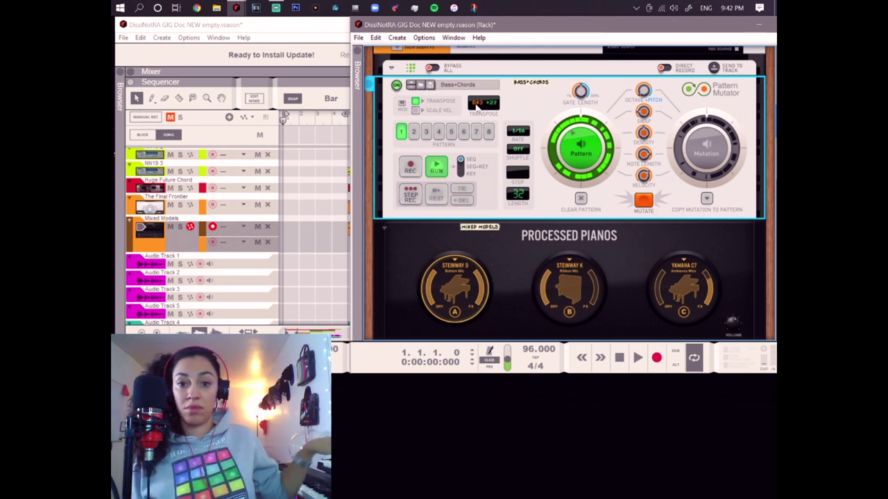
key("space")
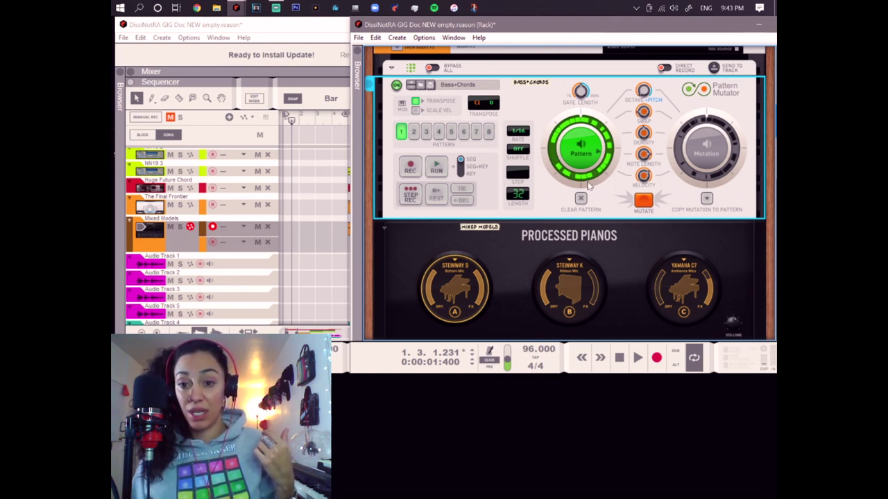
left_click(461, 167)
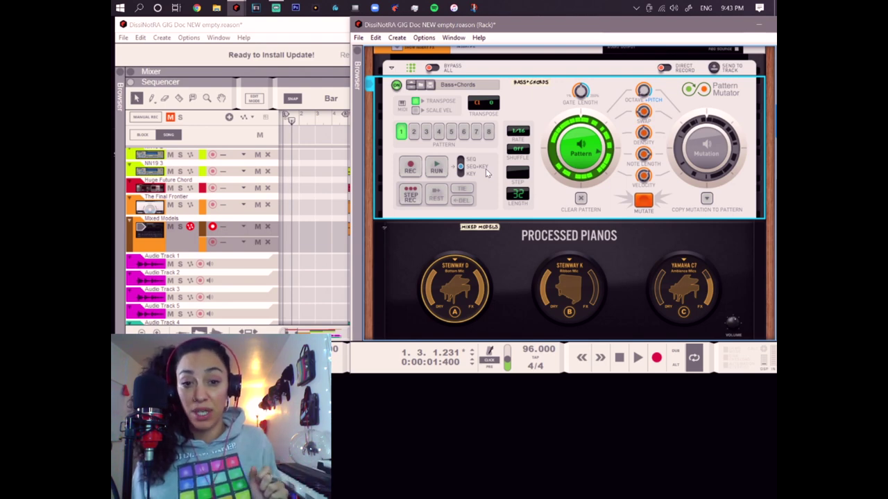
left_click(437, 169)
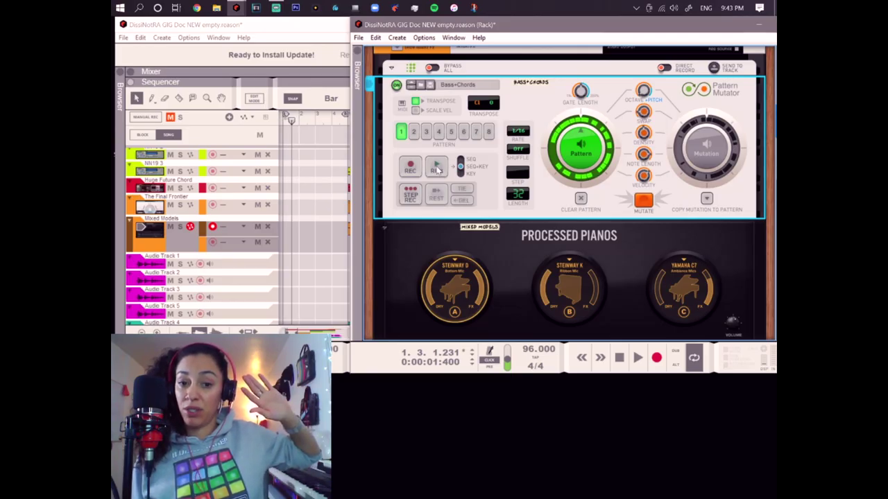
left_click_drag(461, 172, 463, 177)
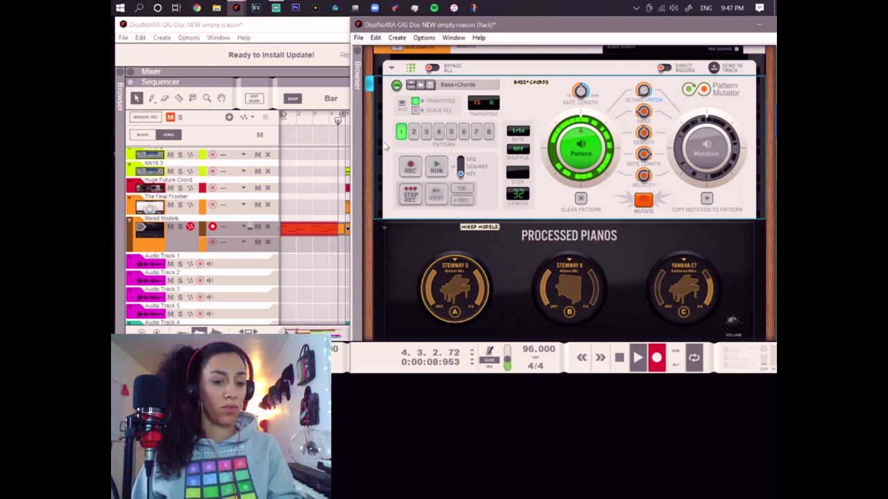
Step: Stop recording to finish the keyboard-triggered pattern clip on the Mixed Models track
key("space")
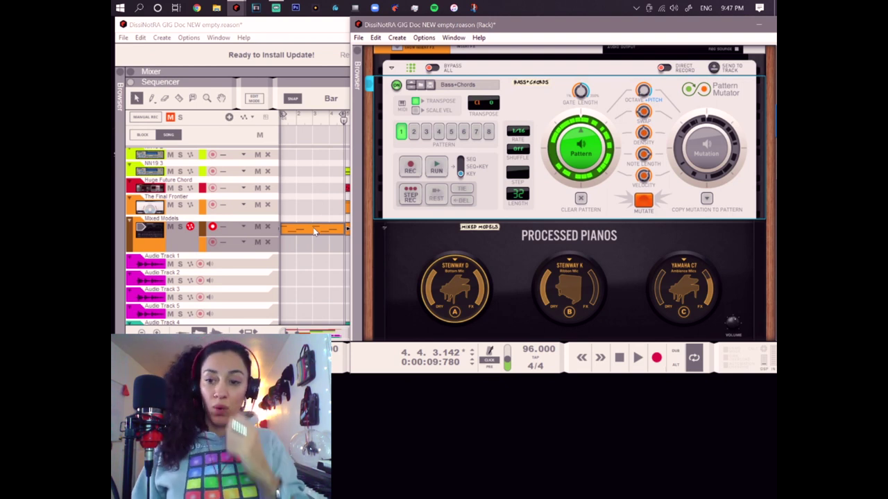
Step: Select the Bass+Chords player, start it running, and switch off Scale Vel
left_click(417, 113)
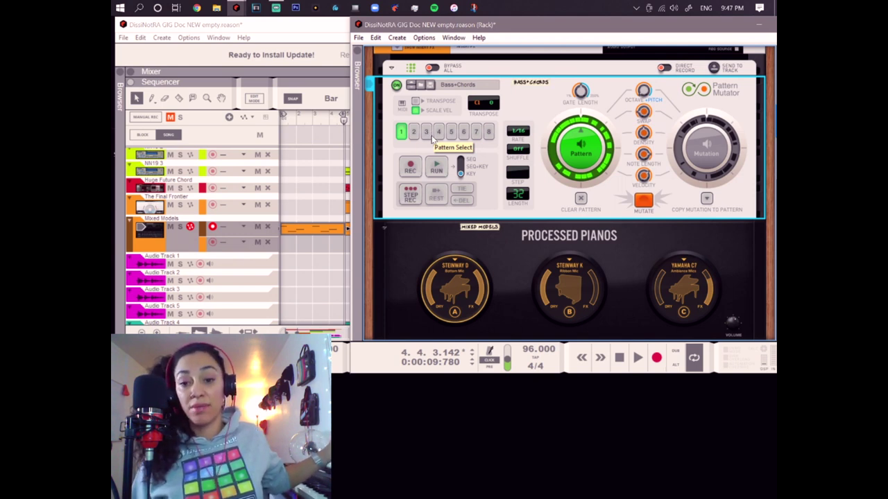
key("space")
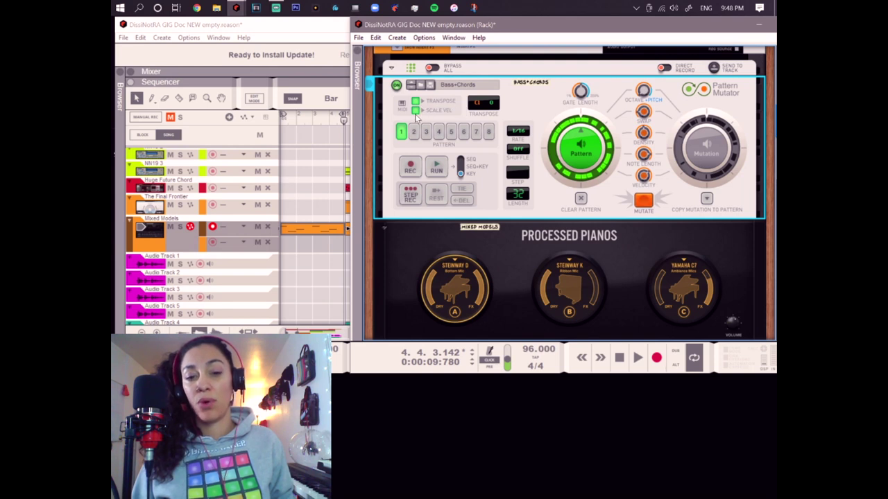
left_click(415, 112)
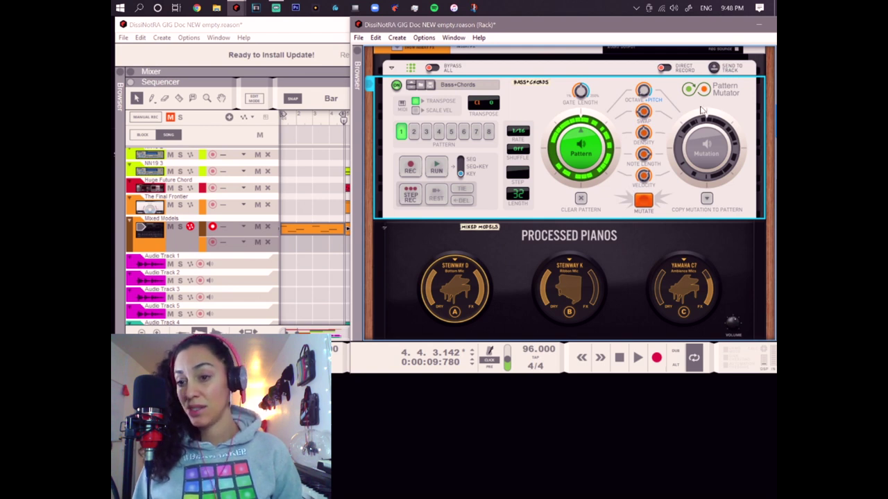
Step: From song start, mutate the pattern, send it to the Mixed Models track, and play back
key("Home")
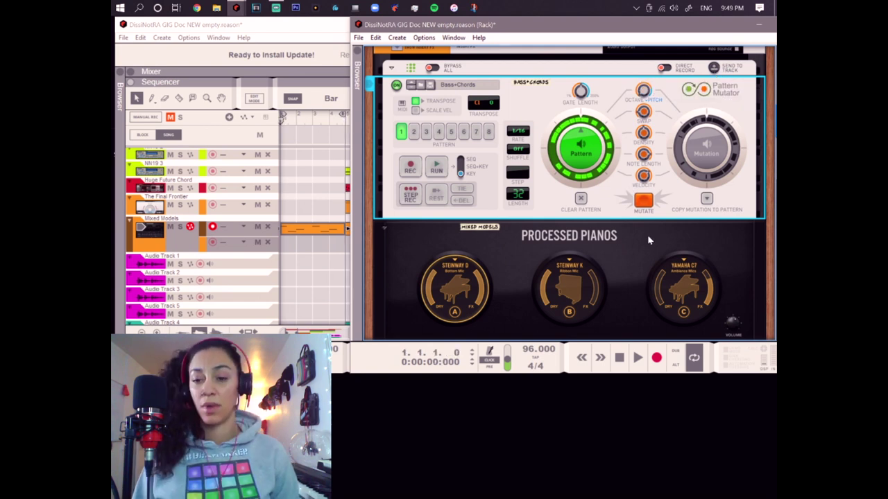
left_click(642, 203)
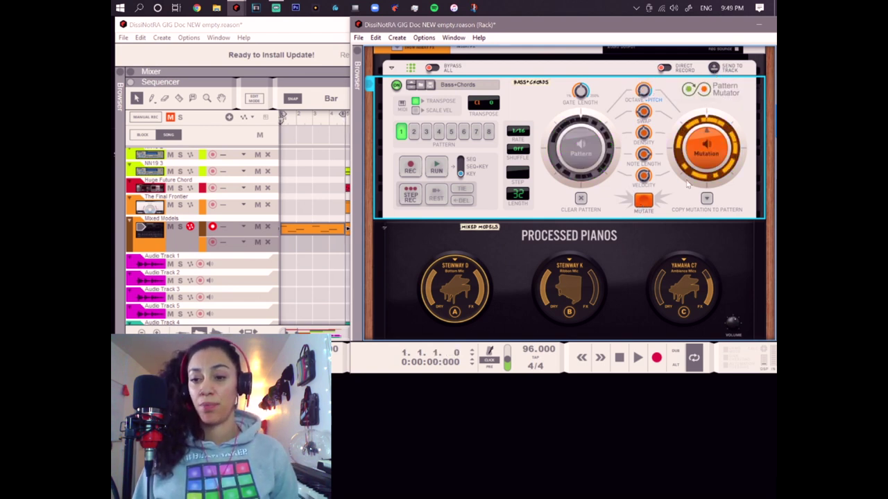
left_click(714, 68)
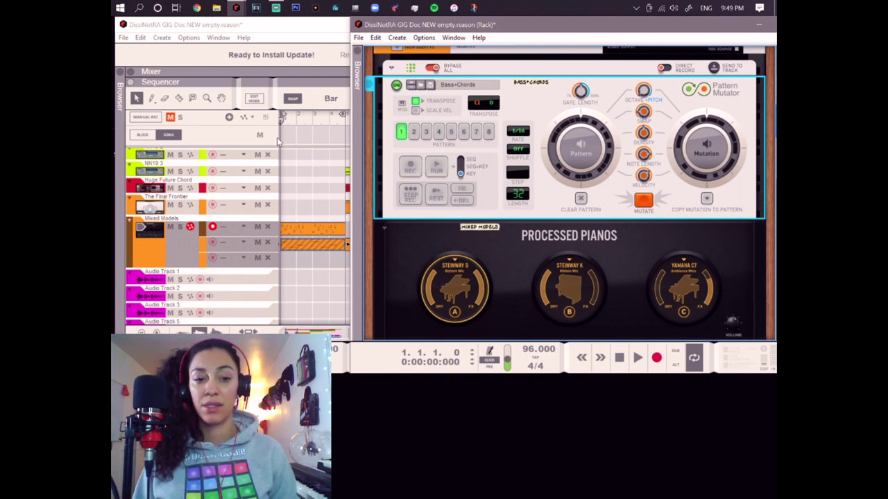
key("space")
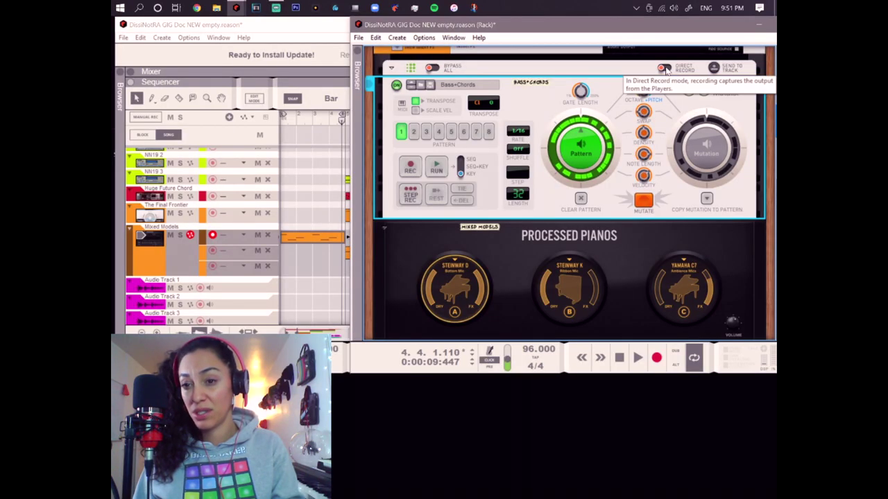
Step: With Direct Record on, record while toggling the pattern player on and off, then stop
left_click(664, 68)
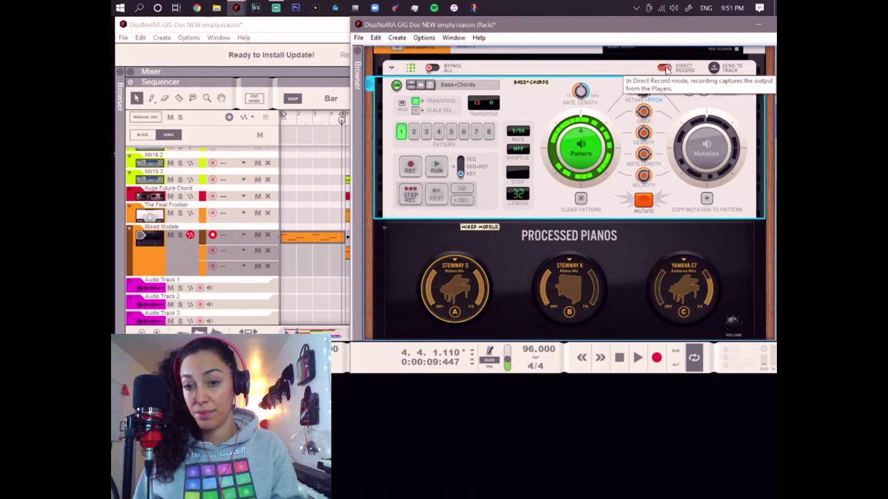
left_click(620, 358)
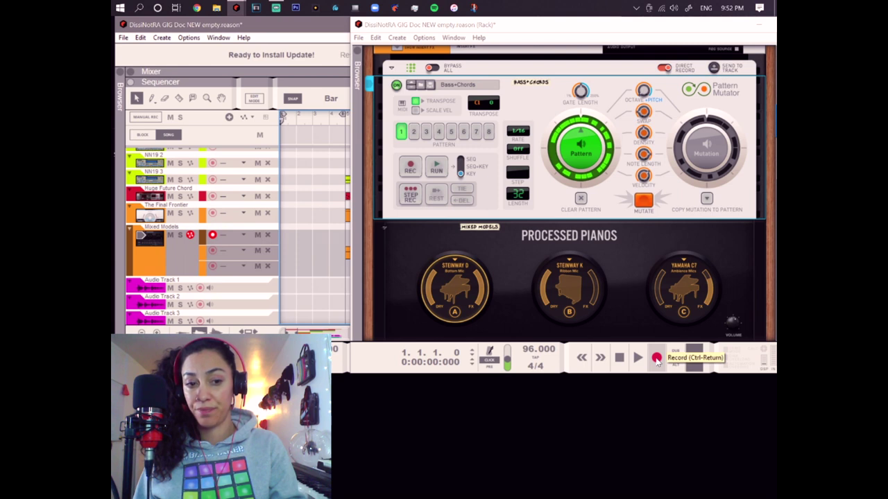
left_click(657, 358)
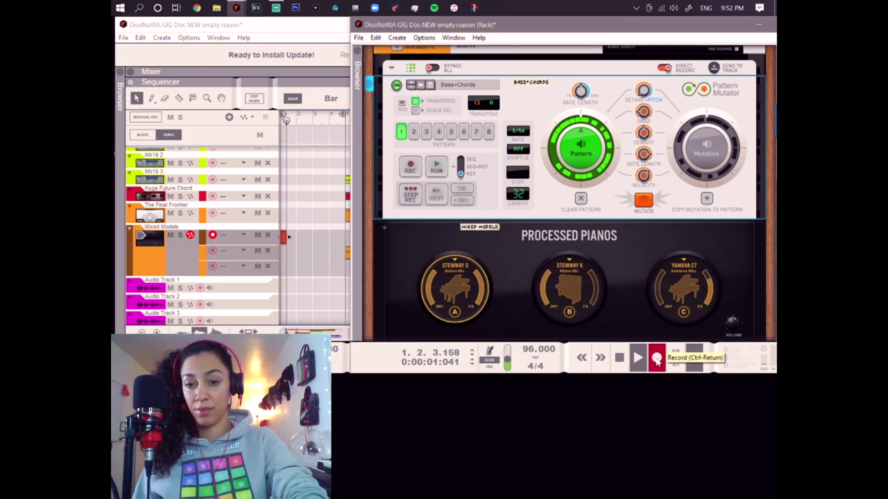
left_click(437, 167)
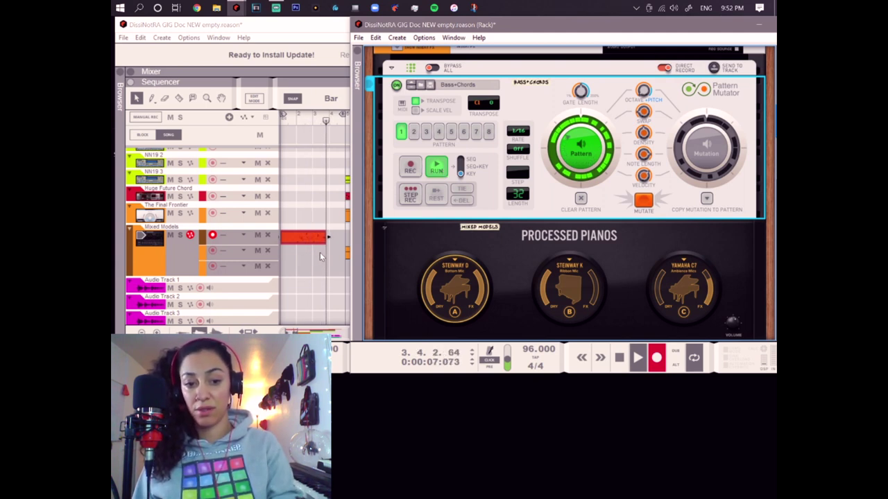
left_click(435, 168)
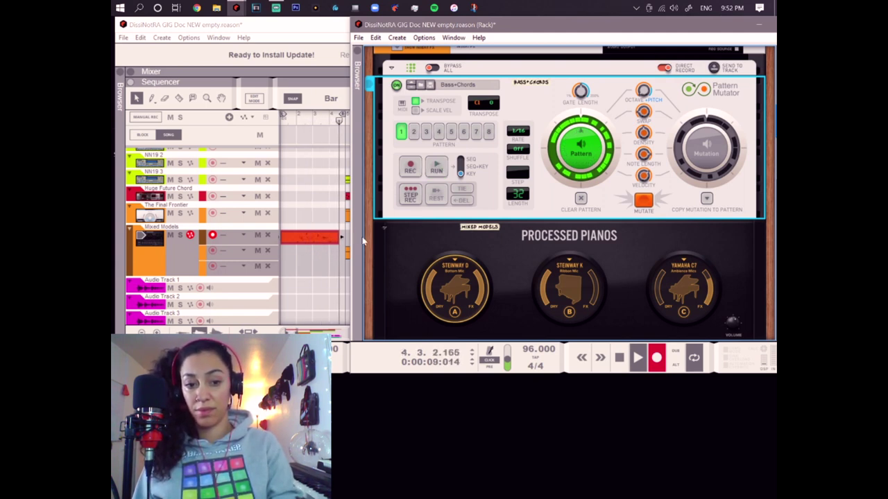
key("space")
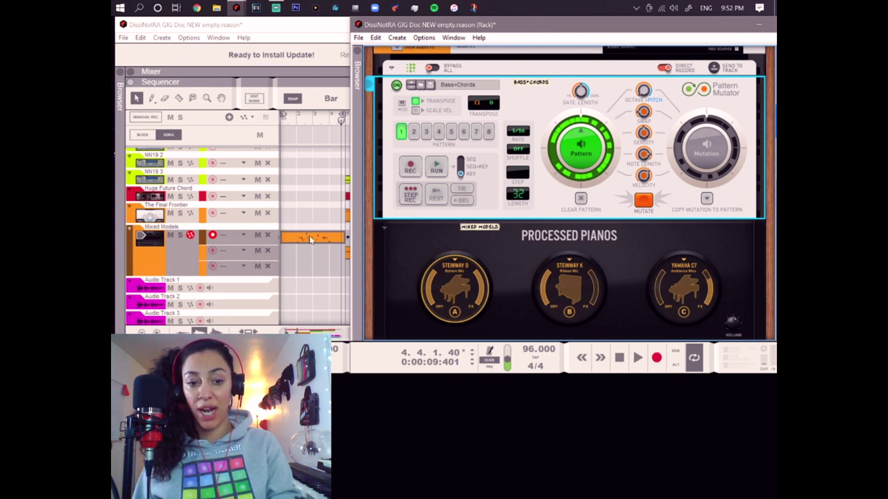
Step: Undo the just-recorded Pattern Mutator clip with Ctrl+Z
key("ctrl+z")
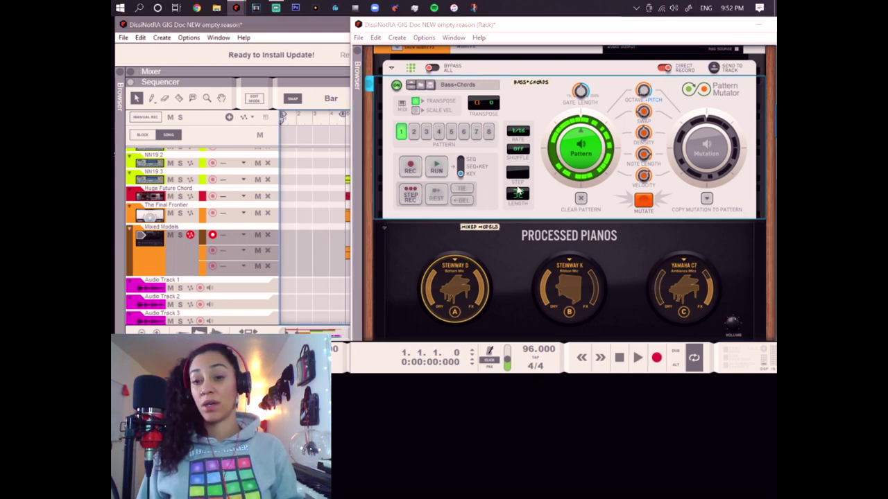